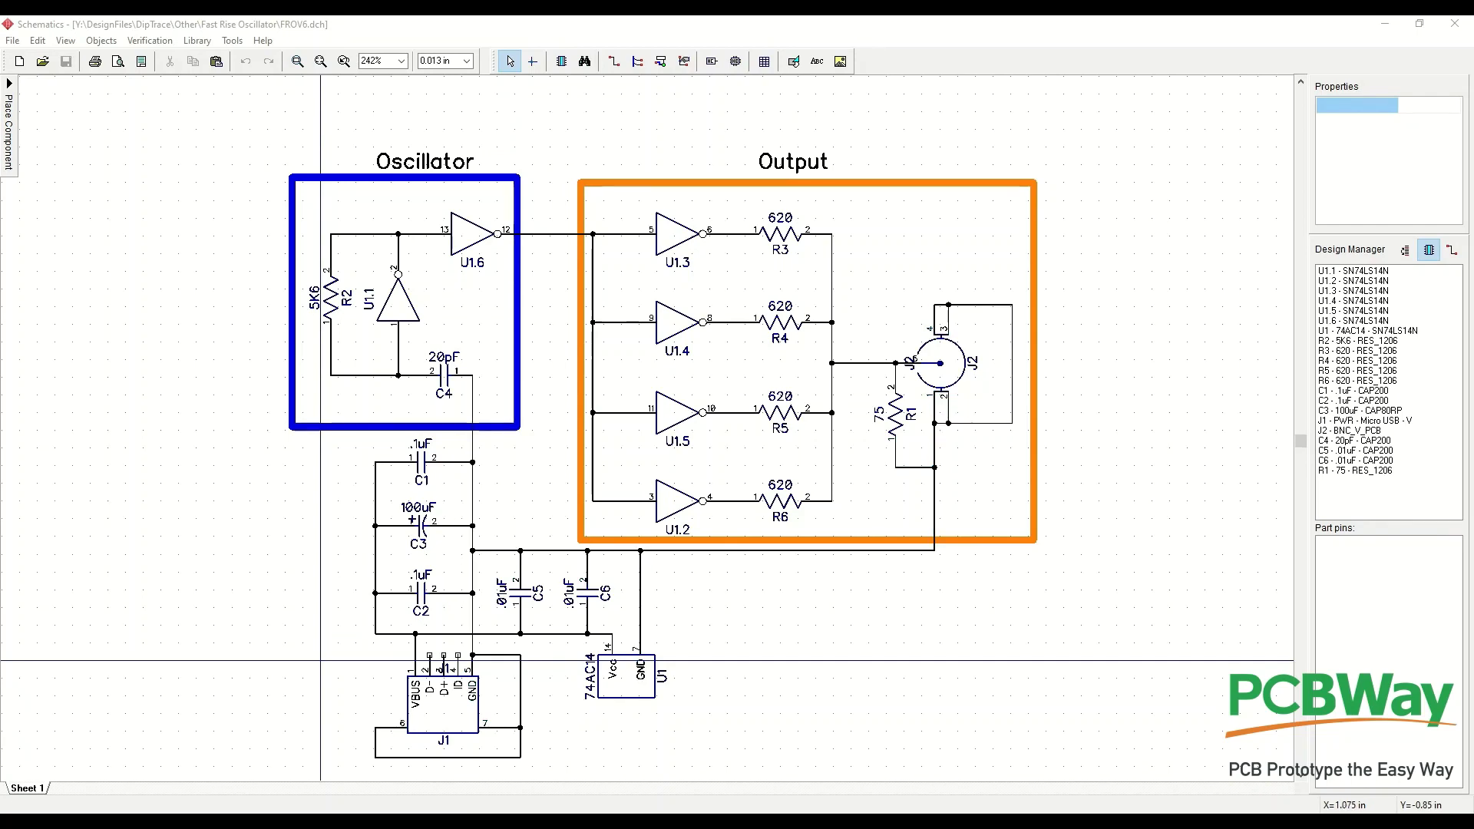
Bring the FROV4.dch schematic window forward from the DipTrace taskbar icon.
click(592, 752)
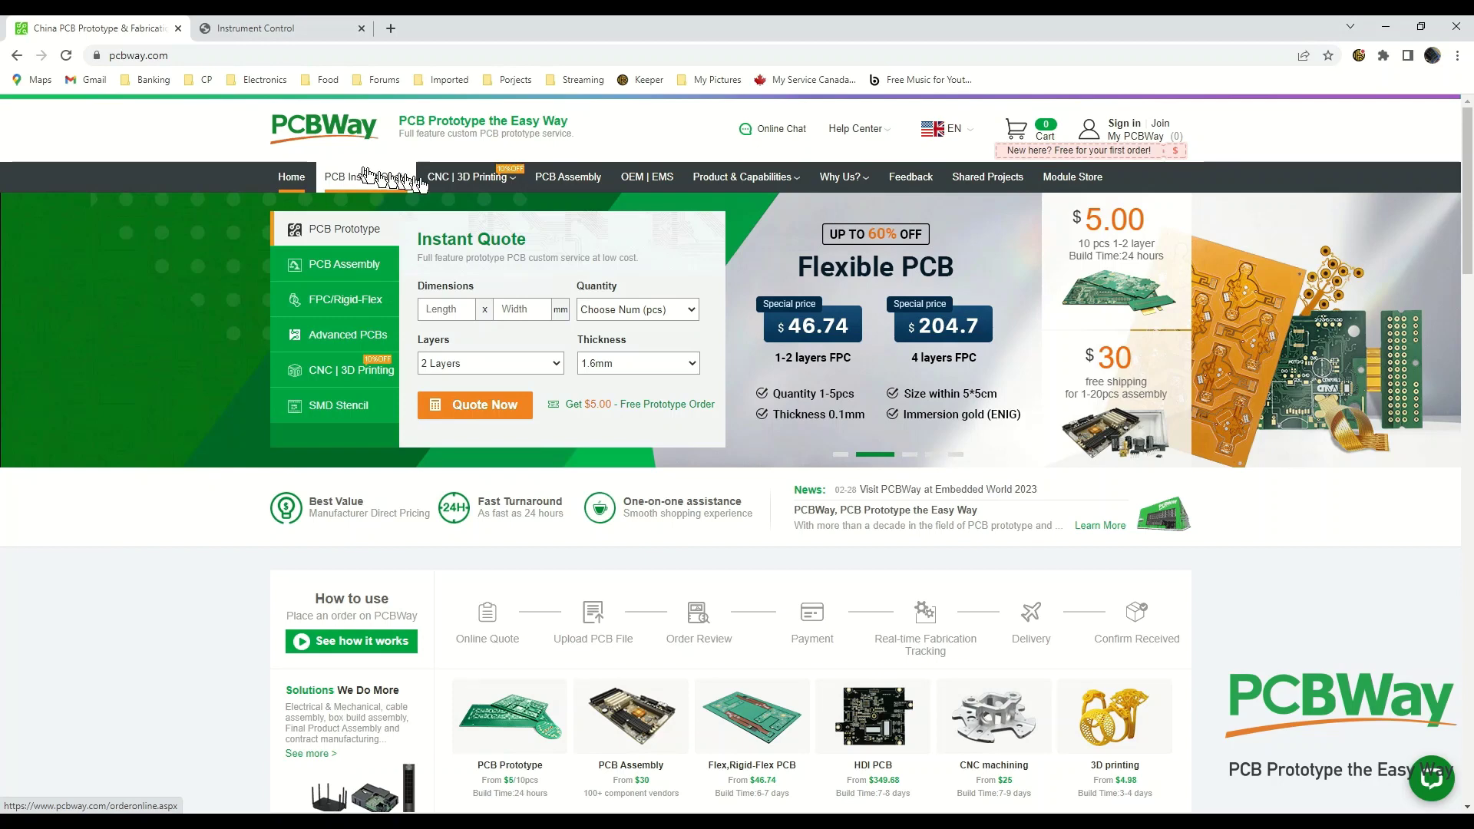
Reveal the CNC | 3D Printing services menu in PCBWay's top navigation bar.
mouse_move(461, 185)
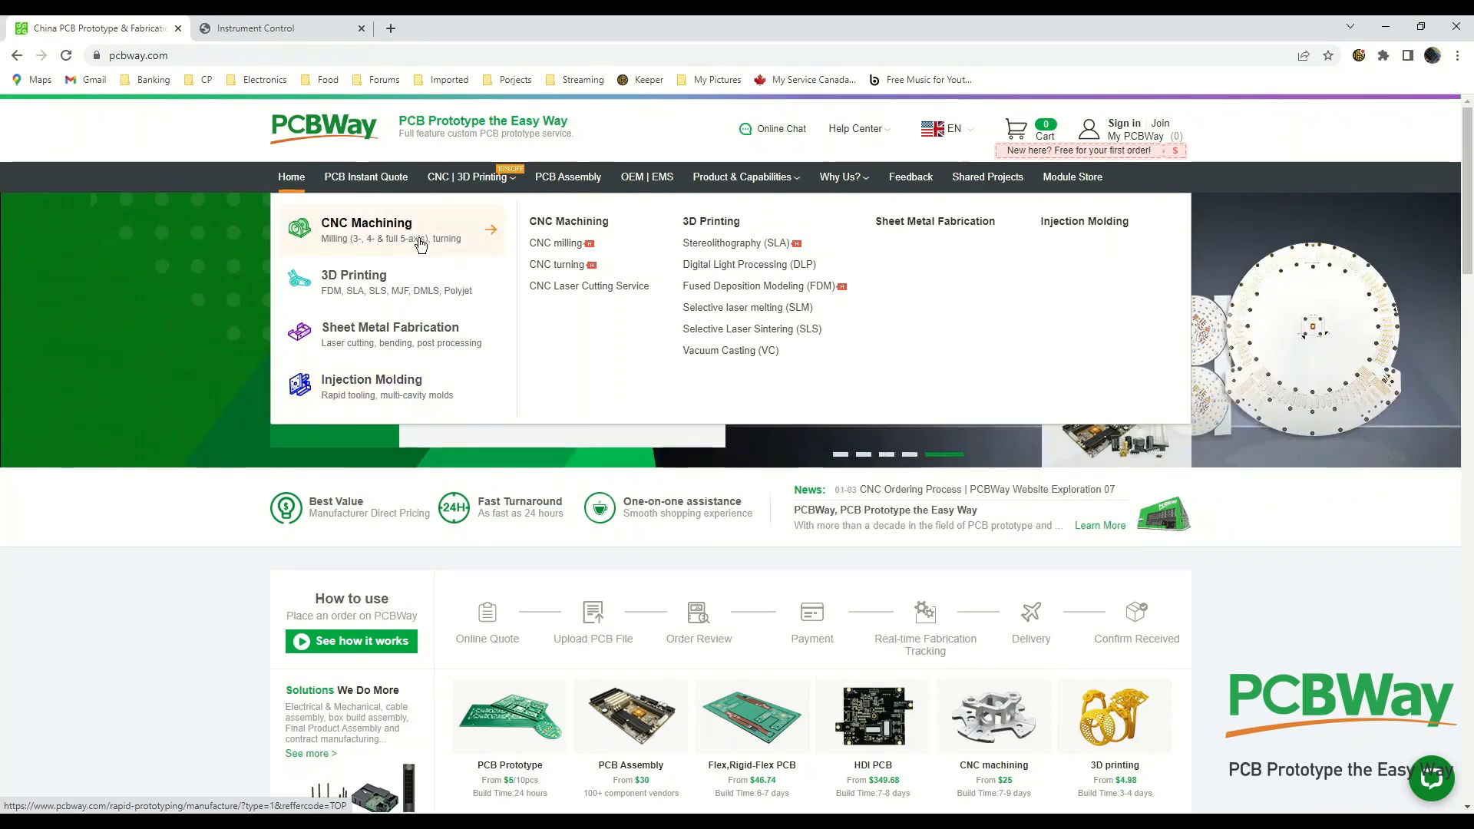
Upload 9-Slot-CardCage-Right.v2.stl to a 3D printing quote and open its 3D preview.
click(400, 285)
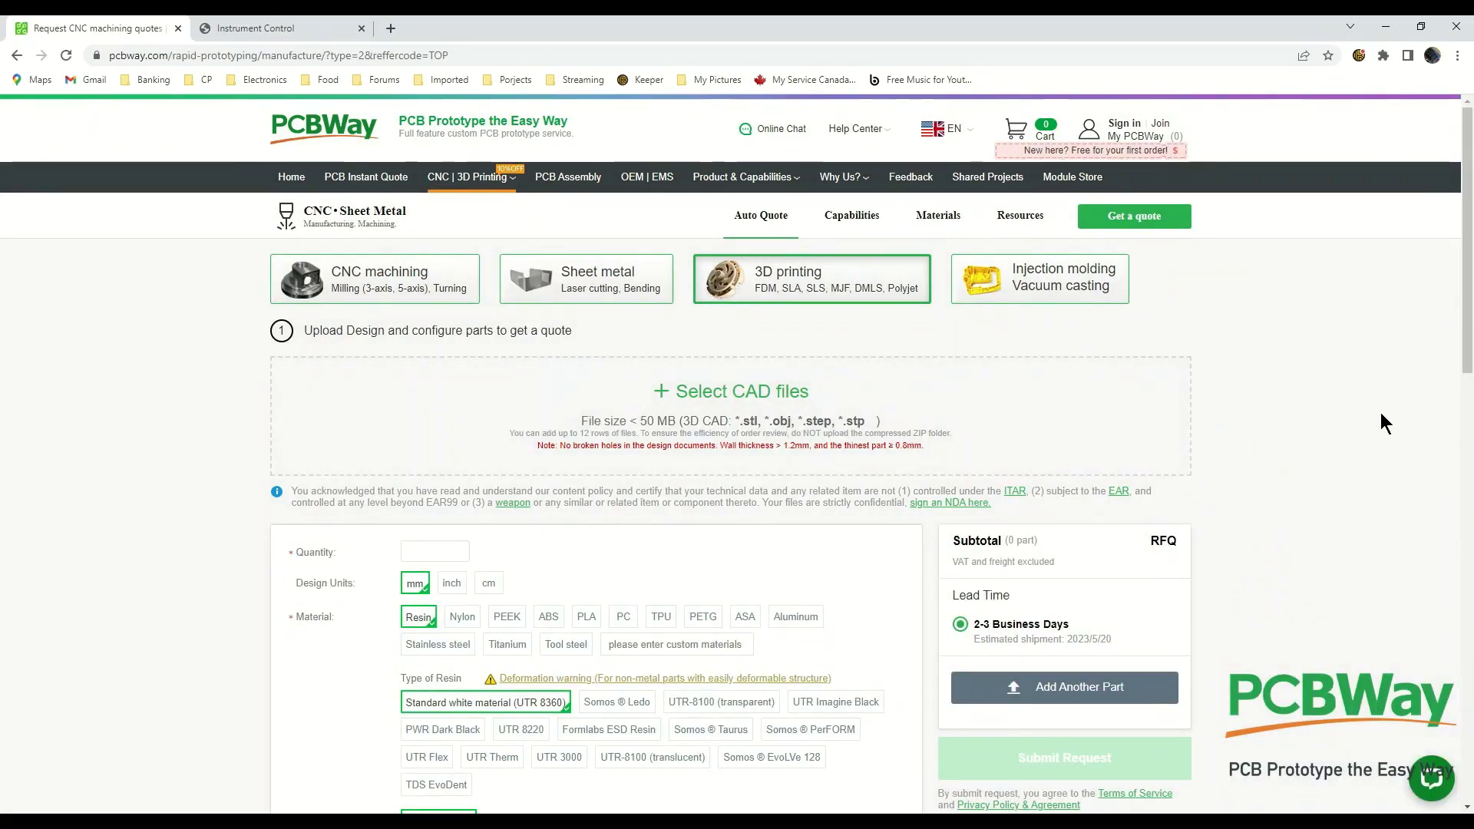
scroll(1380, 414, down, 4)
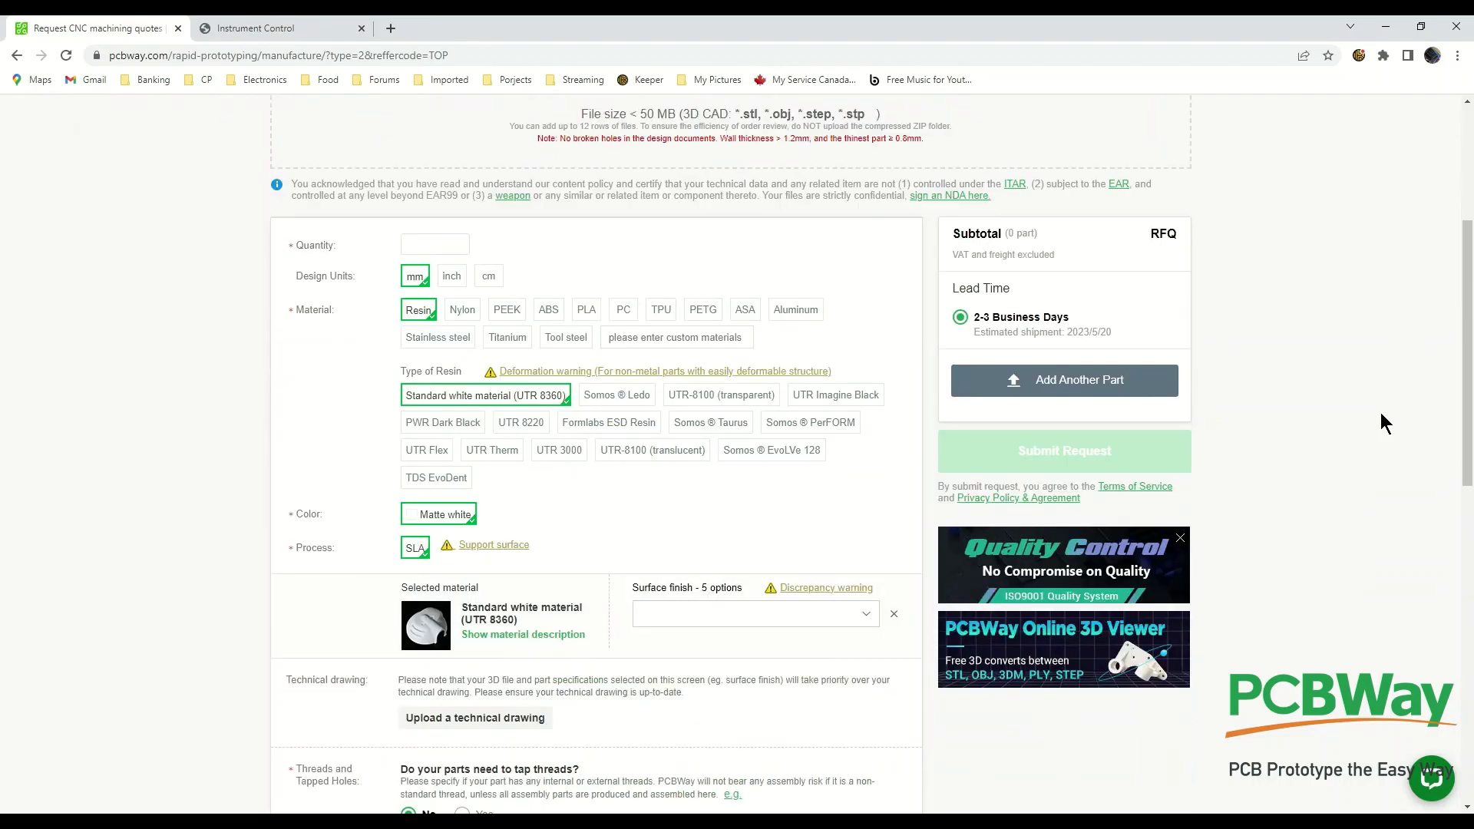
scroll(1381, 414, up, 3)
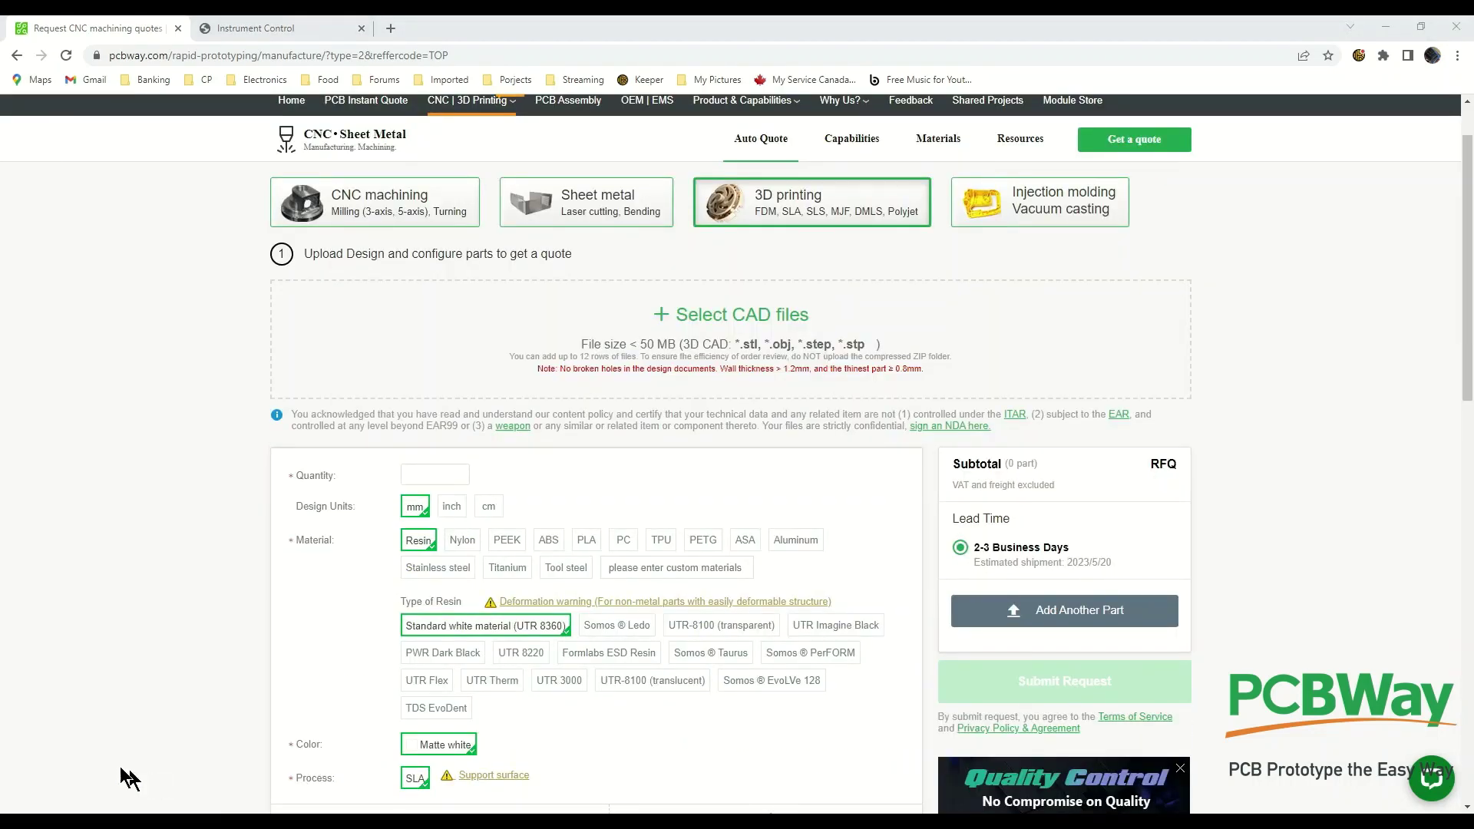
drag(129, 769, 680, 352)
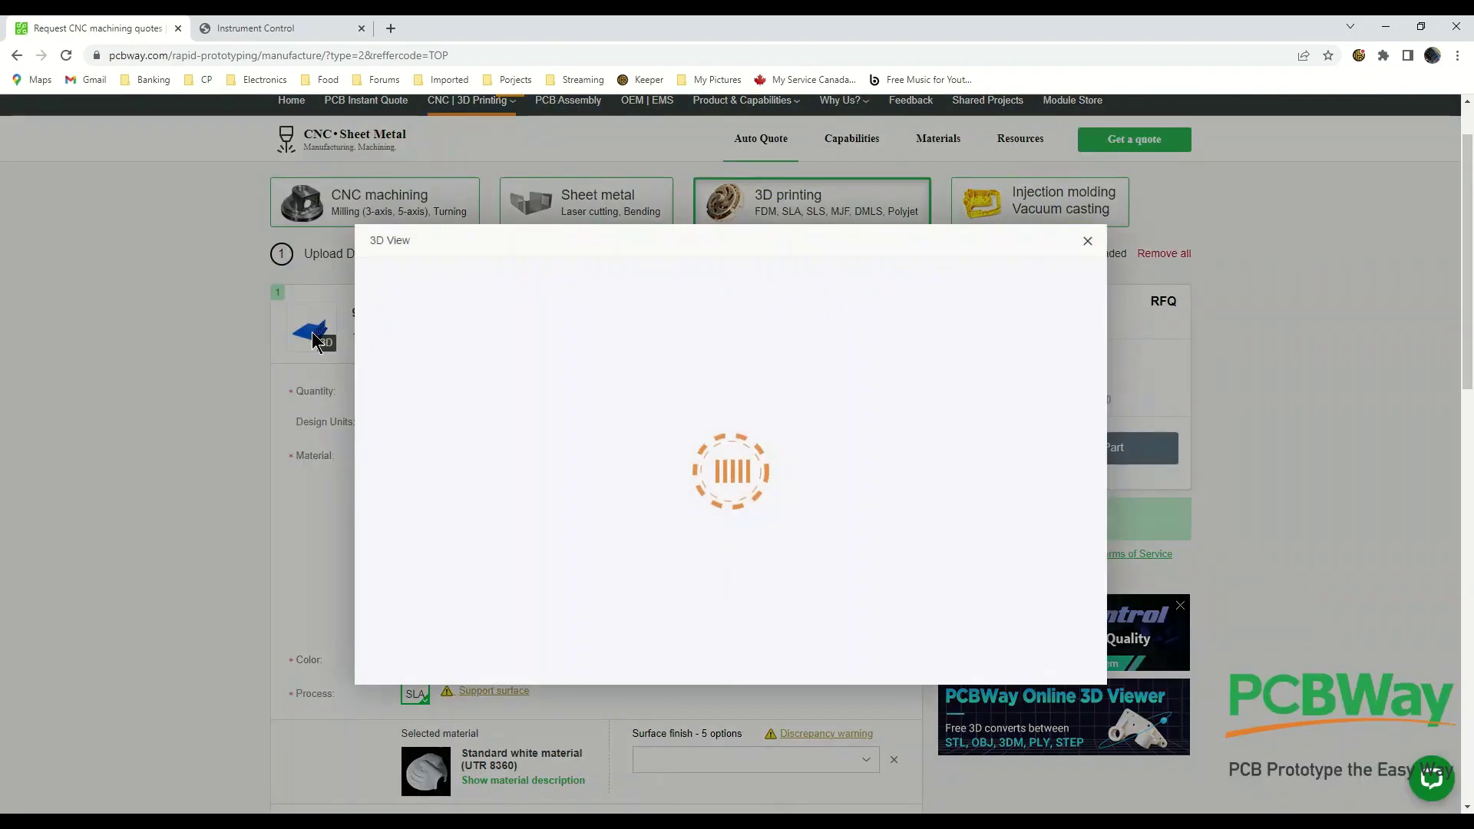
click(313, 339)
Orbit the card cage model to view its top, sides and underside, then close the preview.
drag(625, 477, 577, 524)
drag(701, 526, 763, 615)
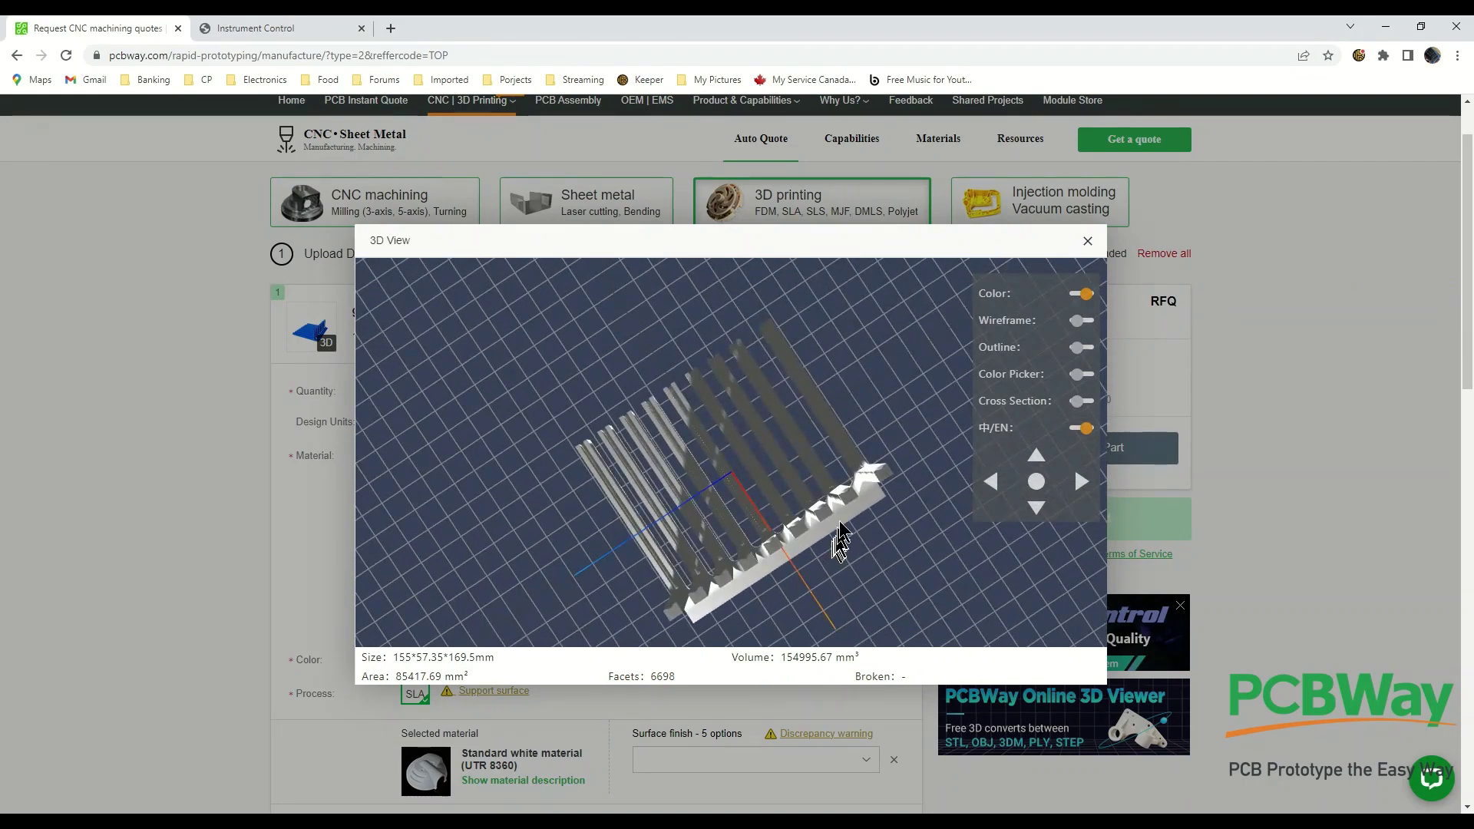
drag(840, 529, 879, 467)
drag(807, 595, 786, 586)
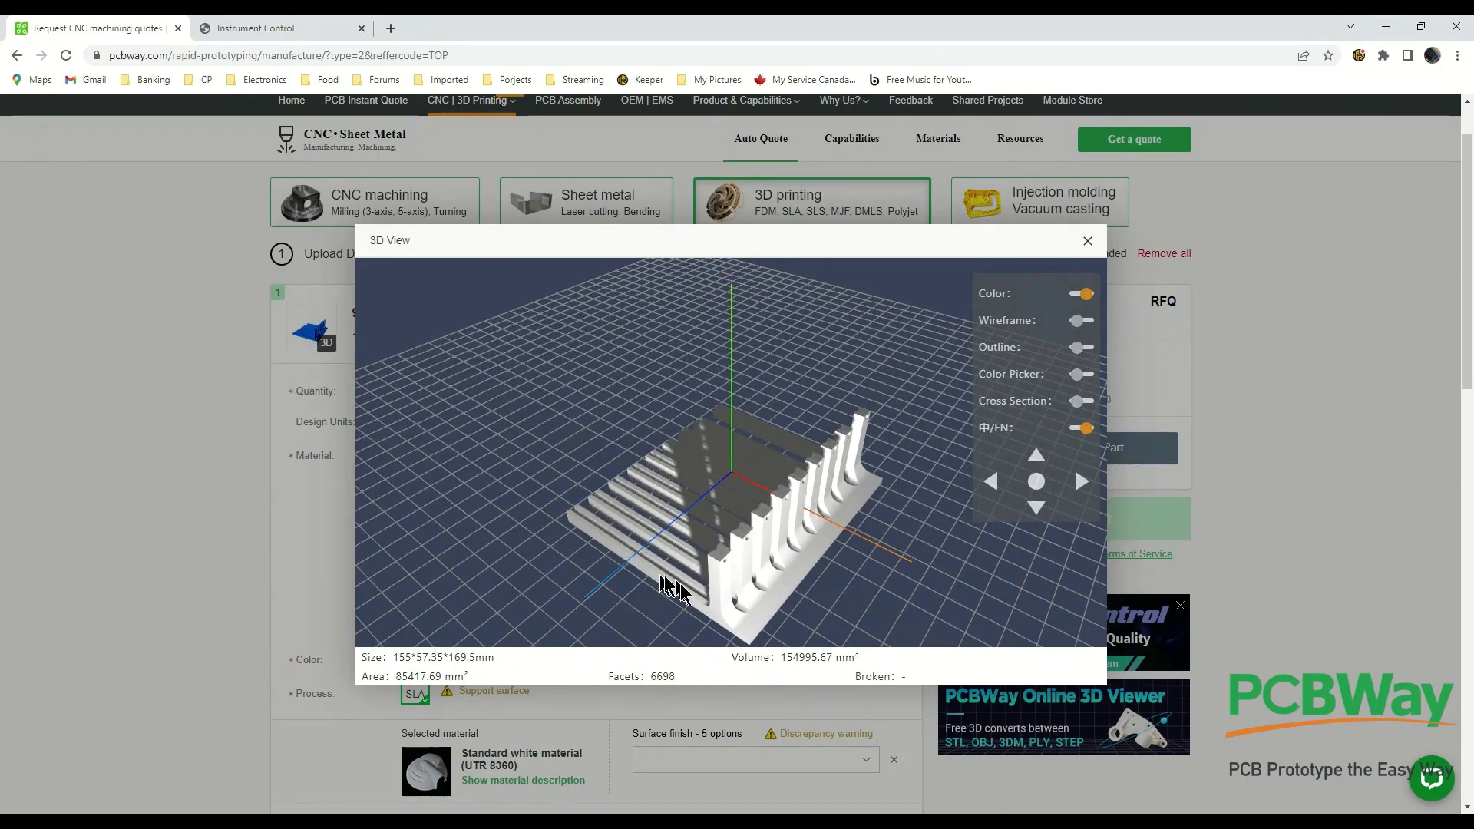
drag(681, 585, 1020, 430)
drag(837, 472, 955, 460)
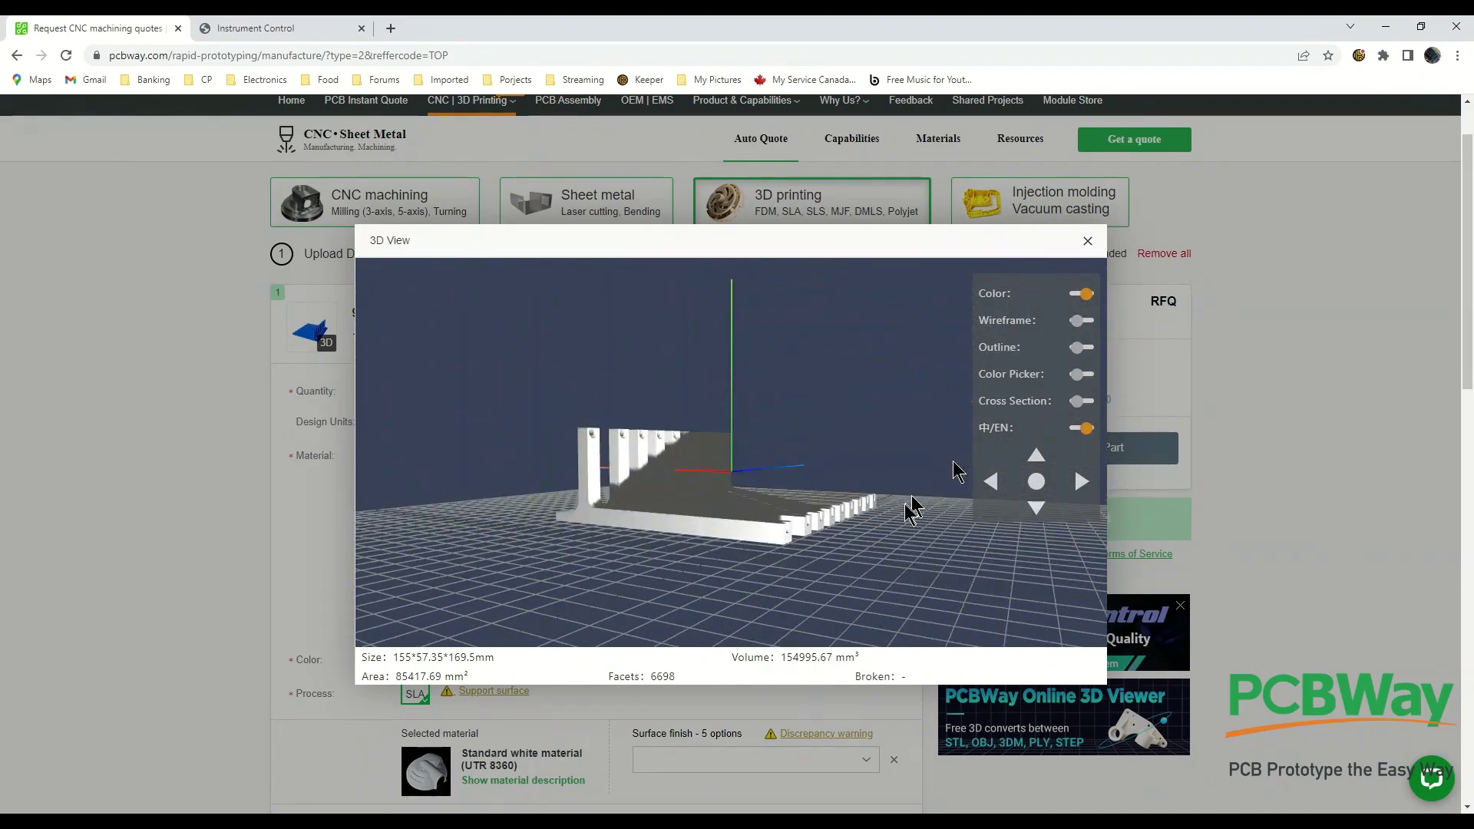
drag(911, 510, 832, 578)
drag(737, 487, 791, 585)
click(1088, 240)
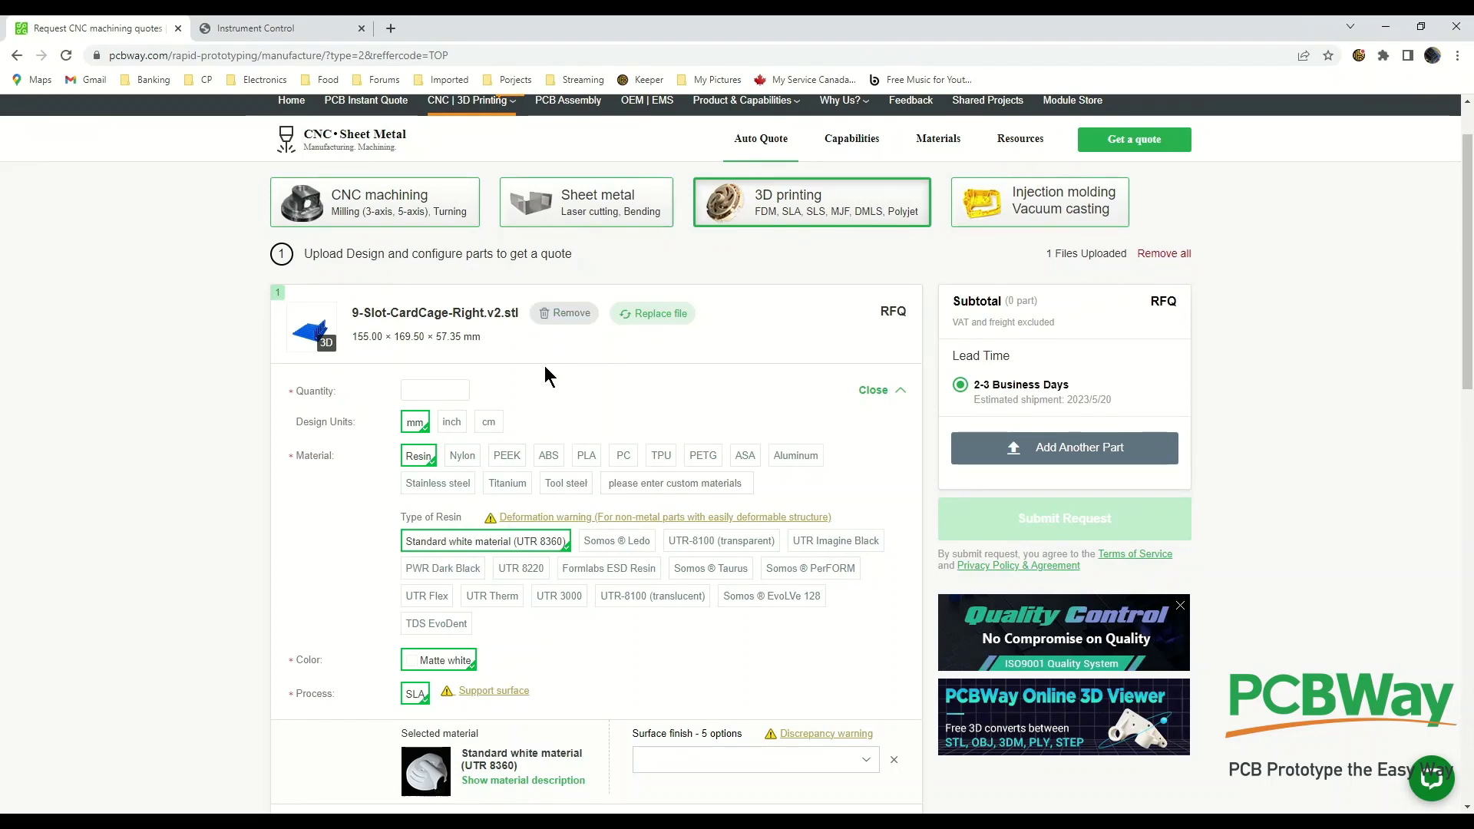
Remove the uploaded card cage part and upload 9-Slot-CardCage-Right.v2.stl again.
click(575, 314)
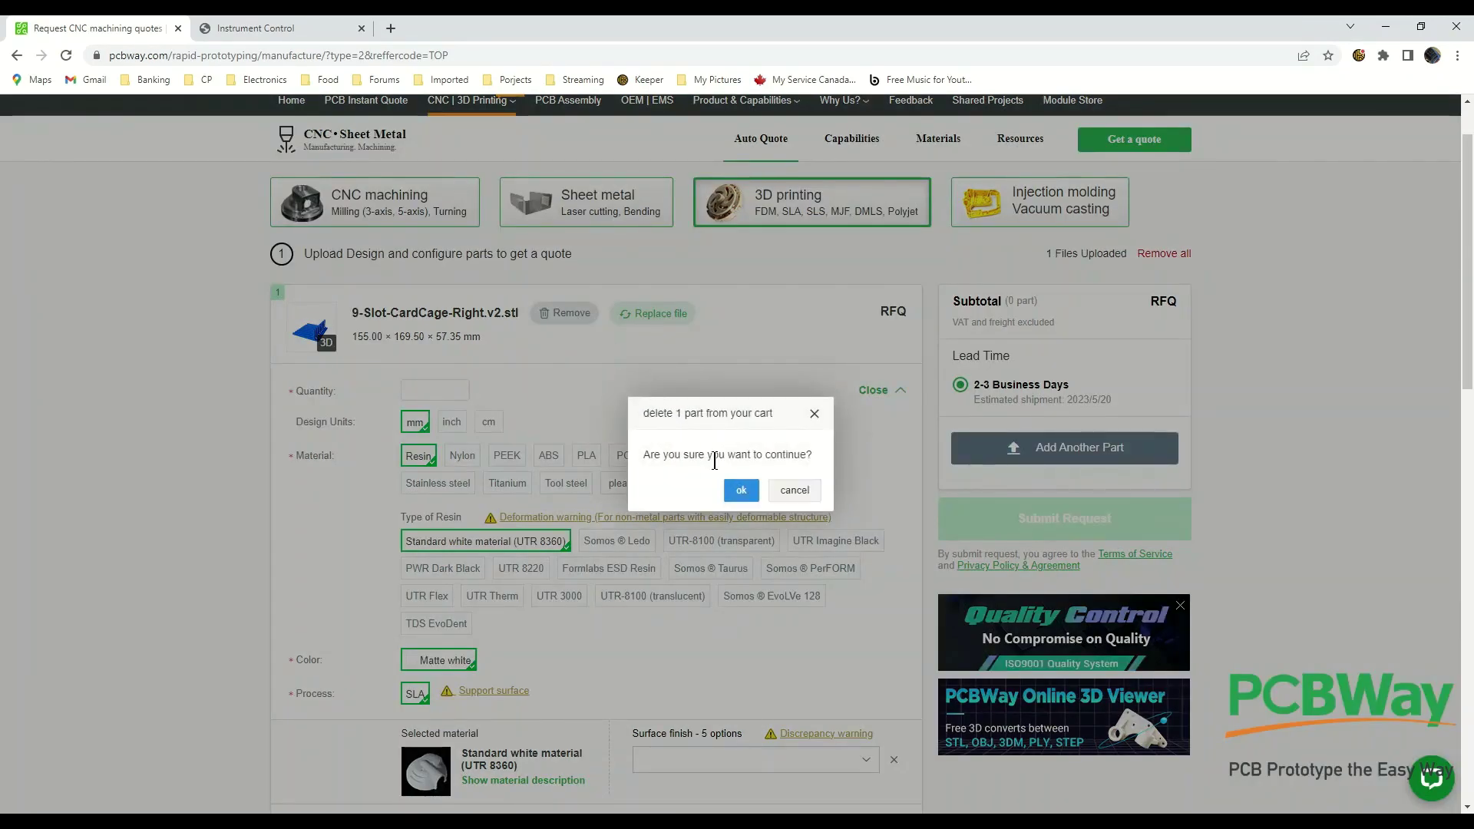
click(739, 491)
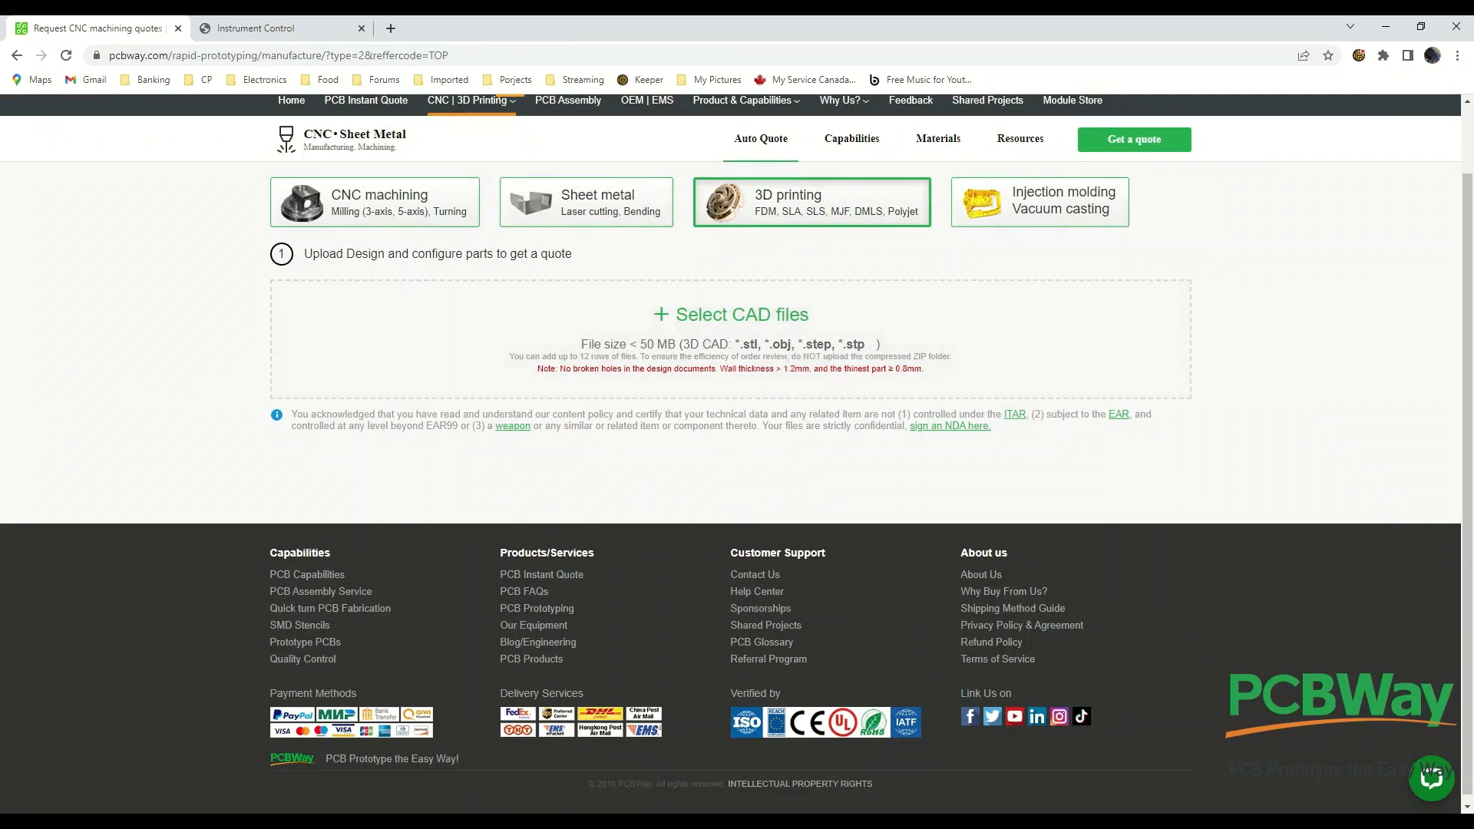
drag(130, 768, 656, 367)
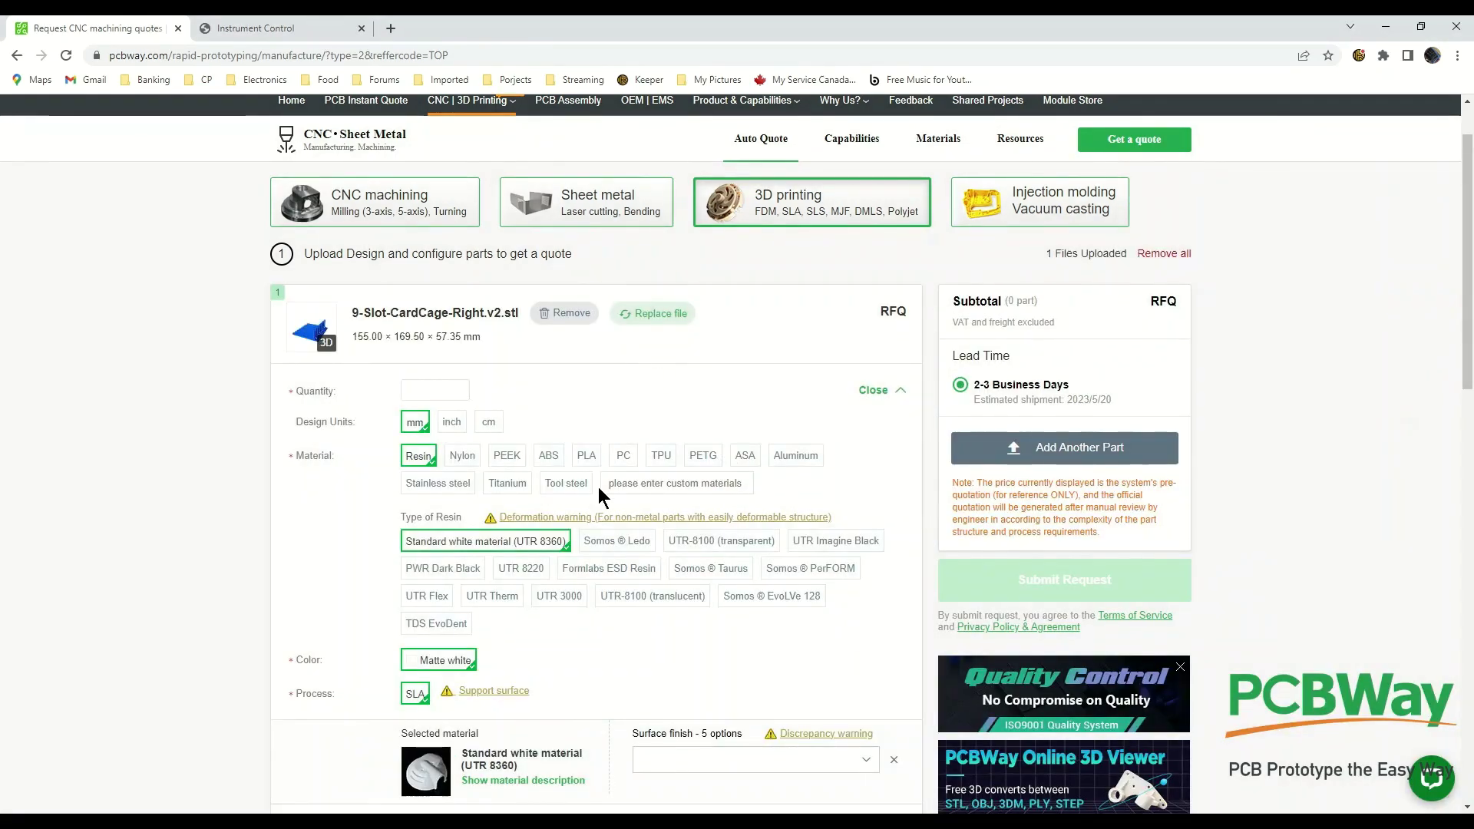
scroll(598, 487, down, 1)
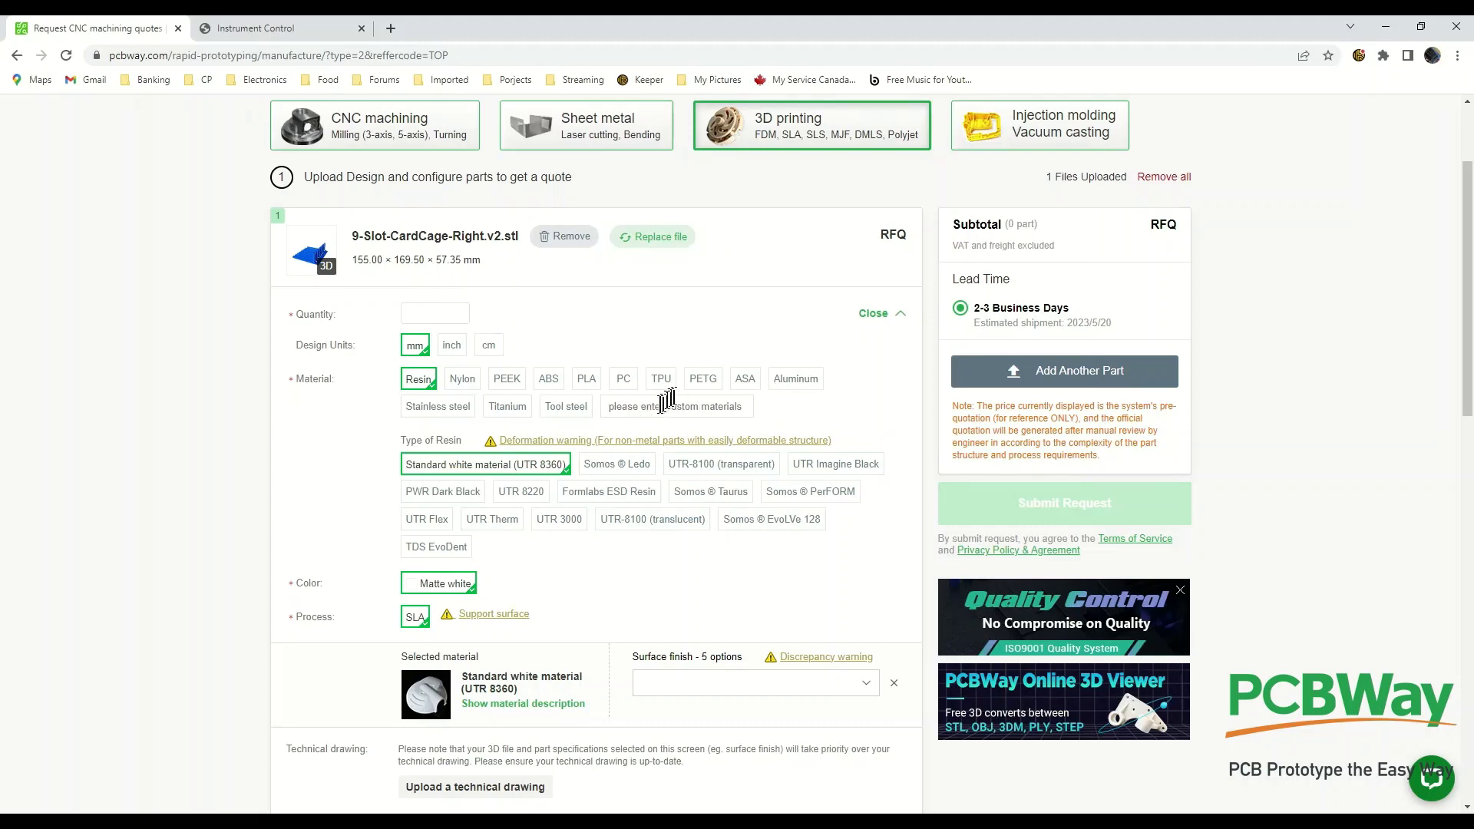
Compare PLA, PETG, ABS, Nylon and Resin materials, settling on PLA (white, FDM, 20% infill).
click(588, 384)
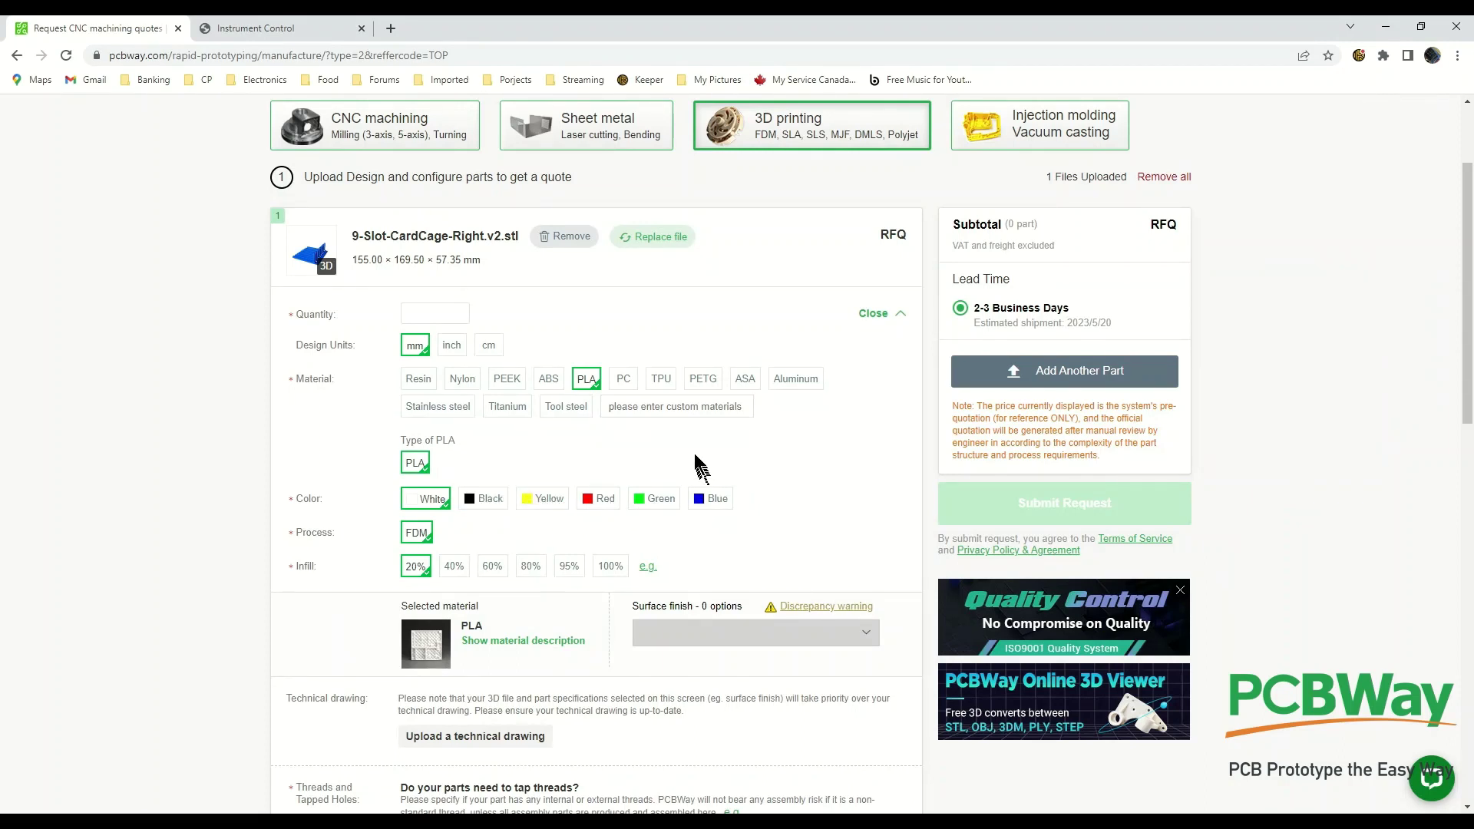
click(704, 385)
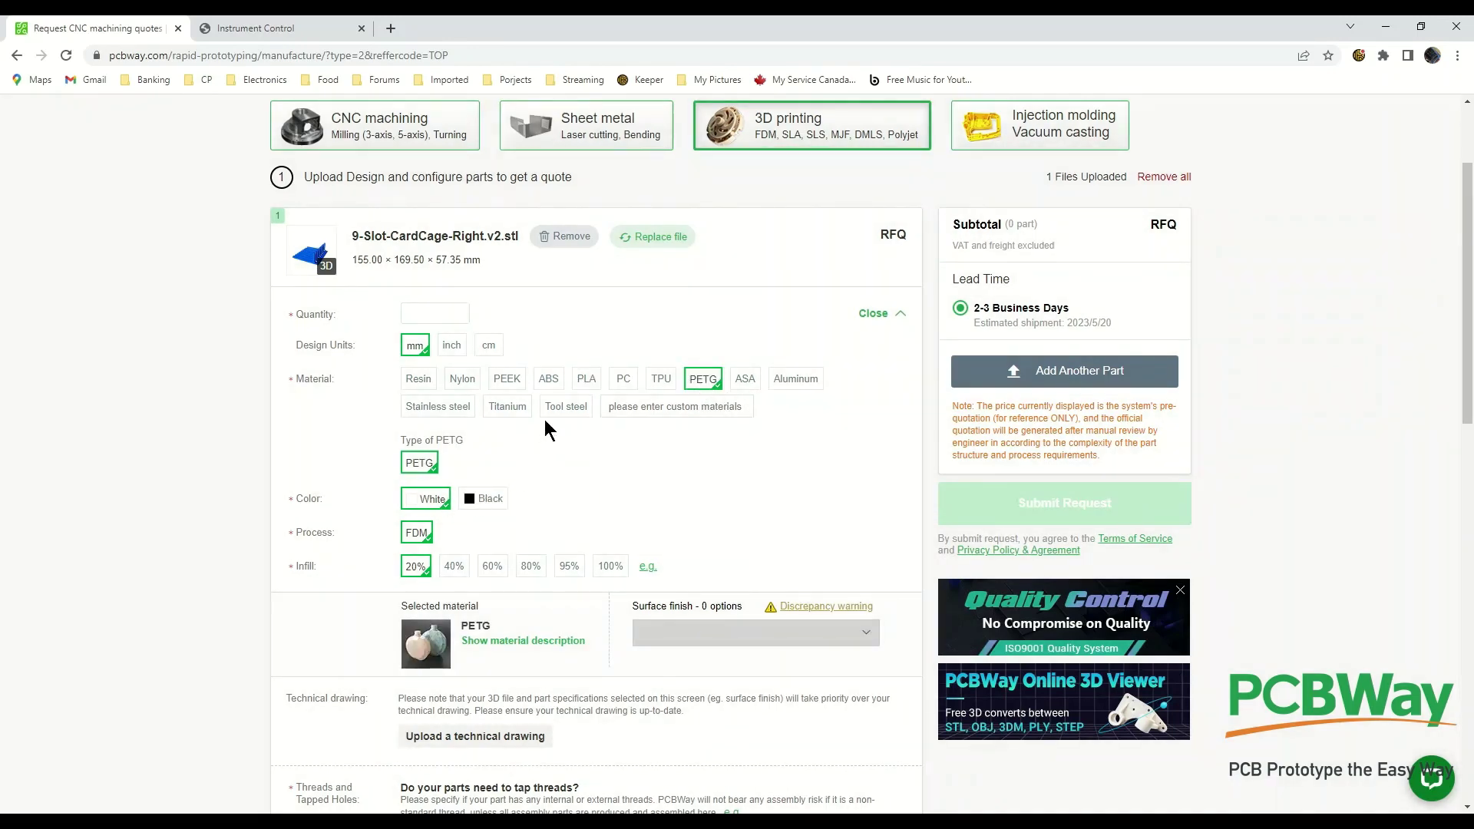
click(546, 381)
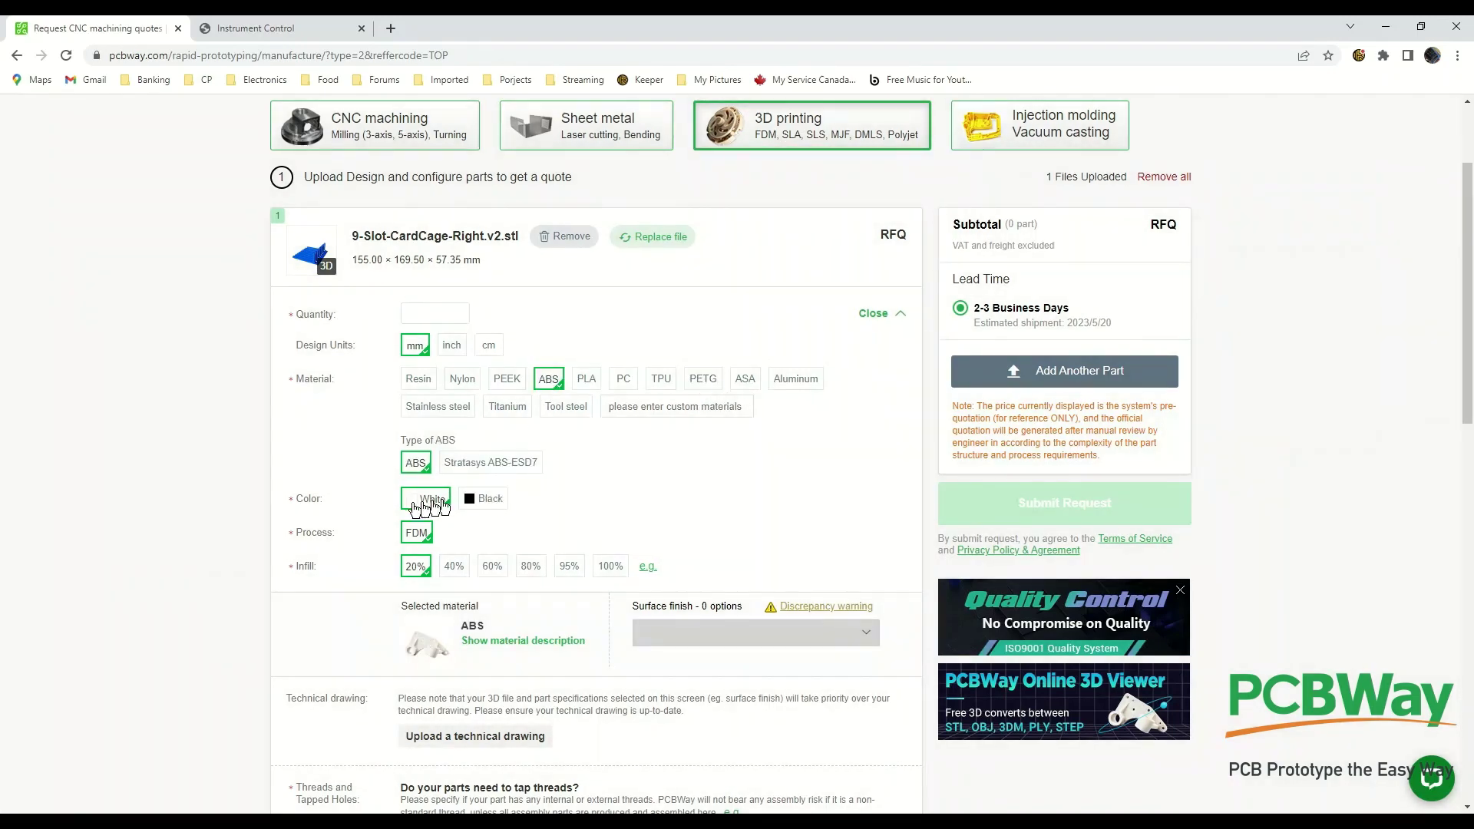
click(476, 382)
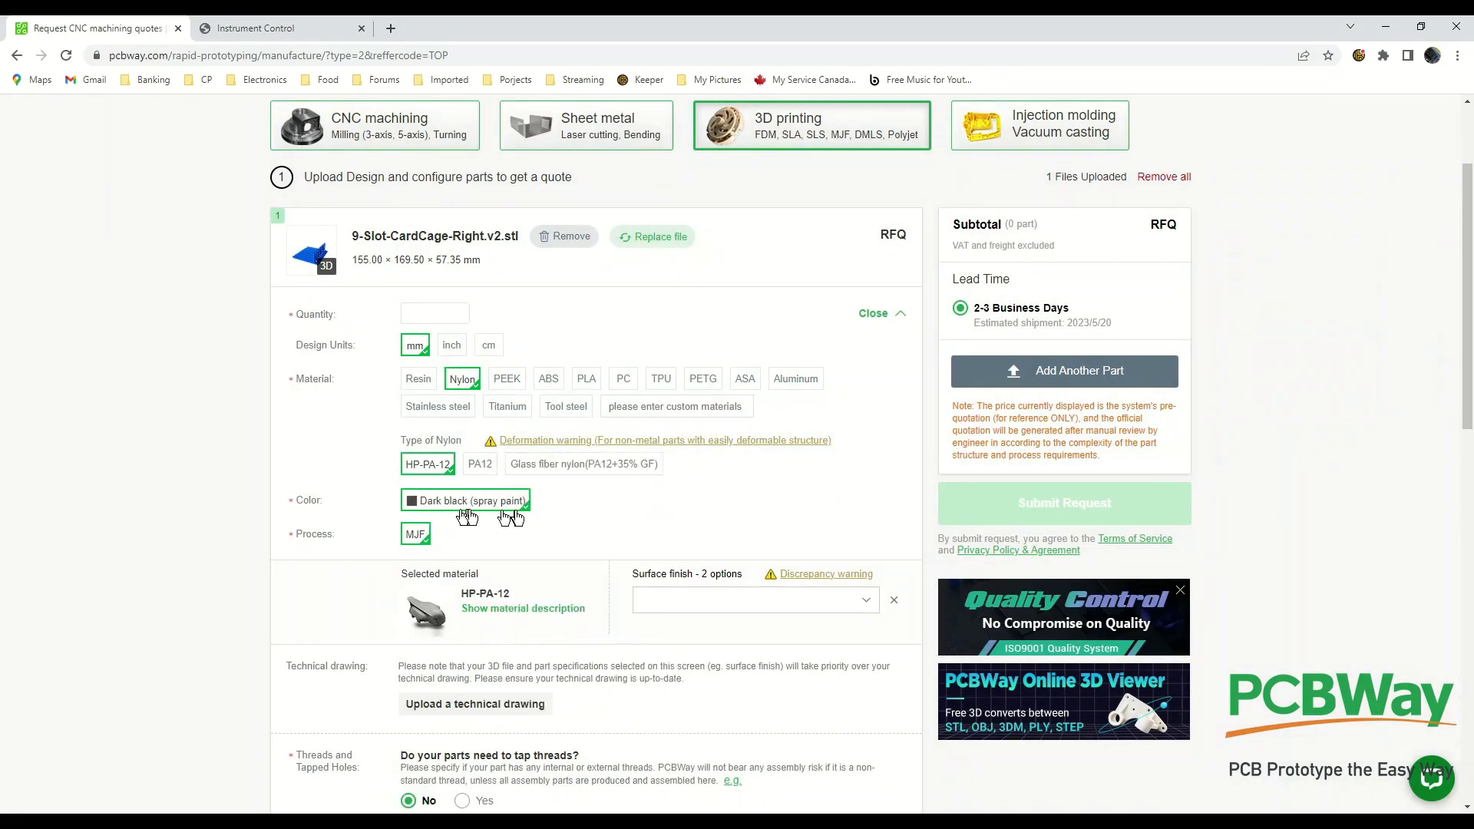
click(429, 382)
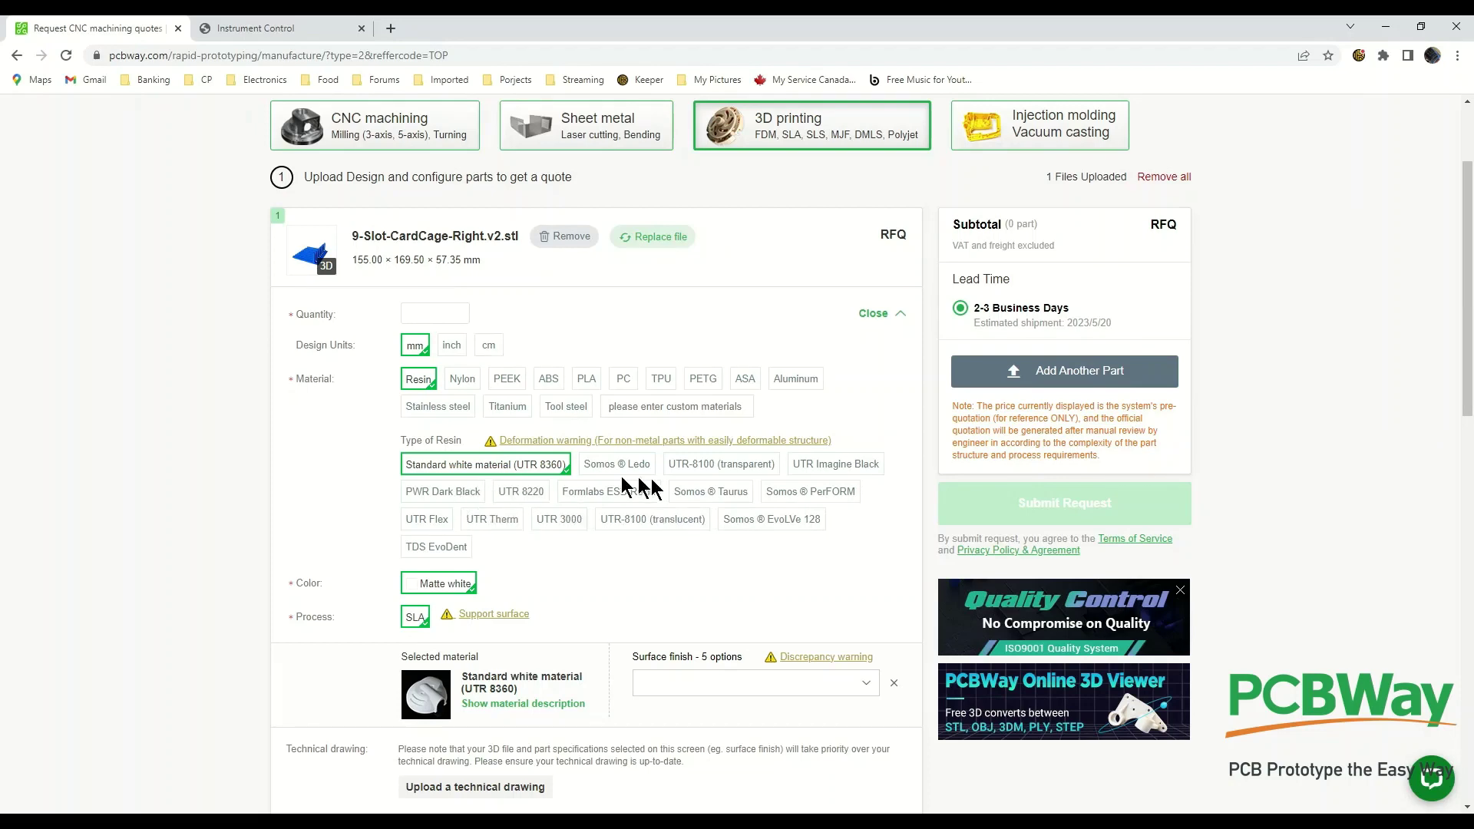
click(462, 379)
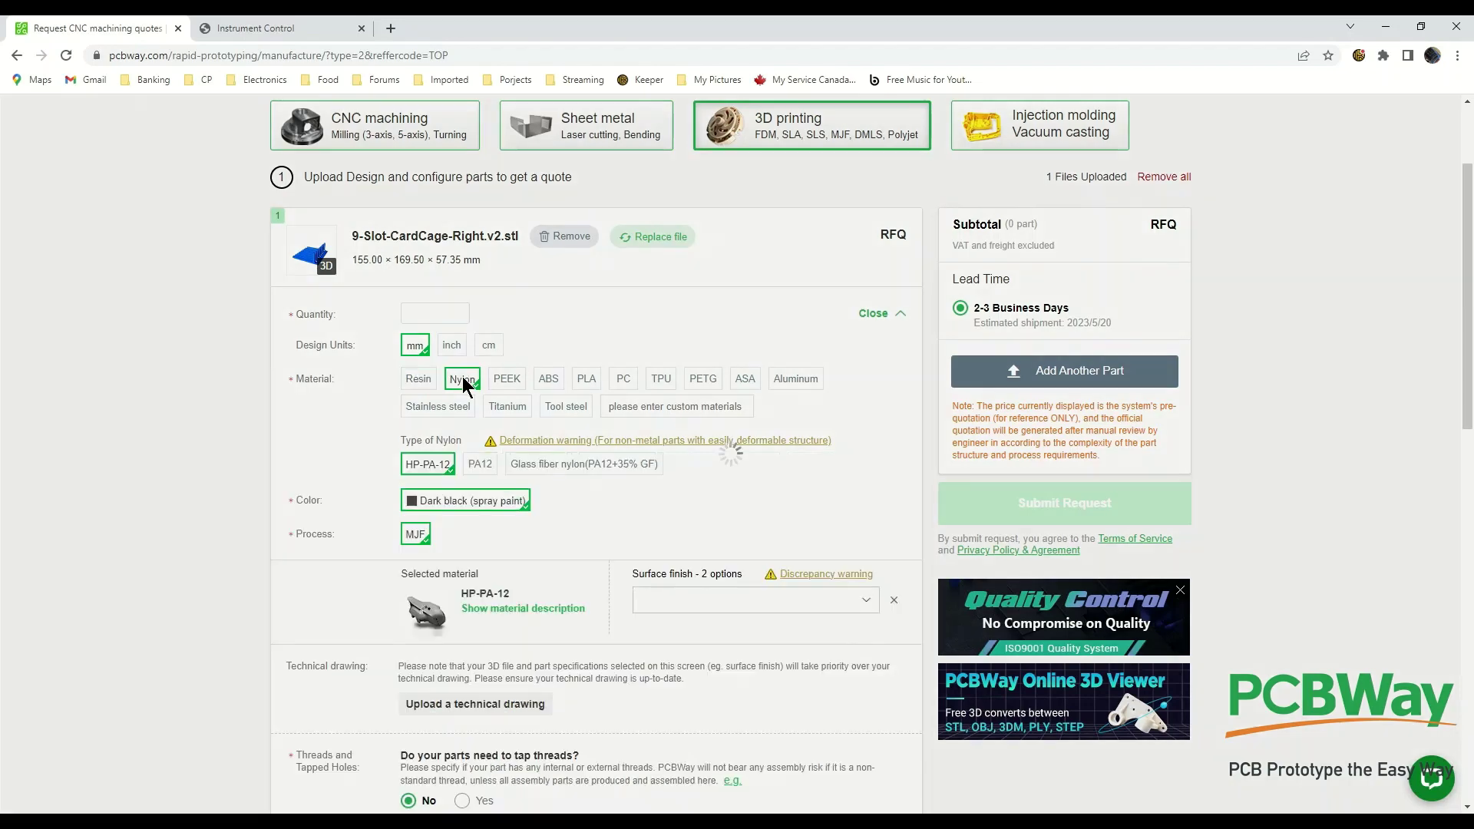
scroll(805, 386, down, 1)
click(586, 302)
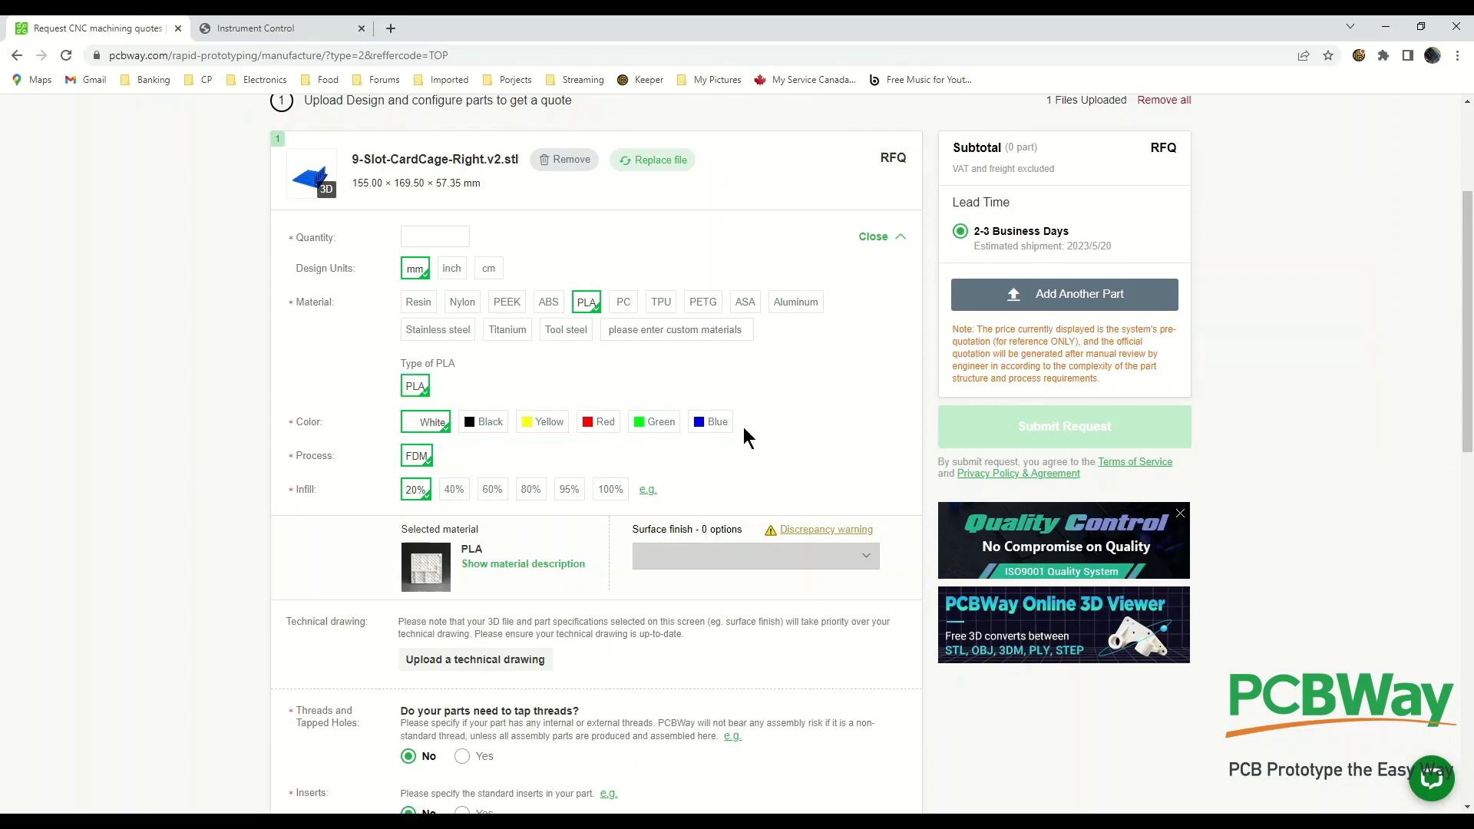
scroll(743, 437, down, 1)
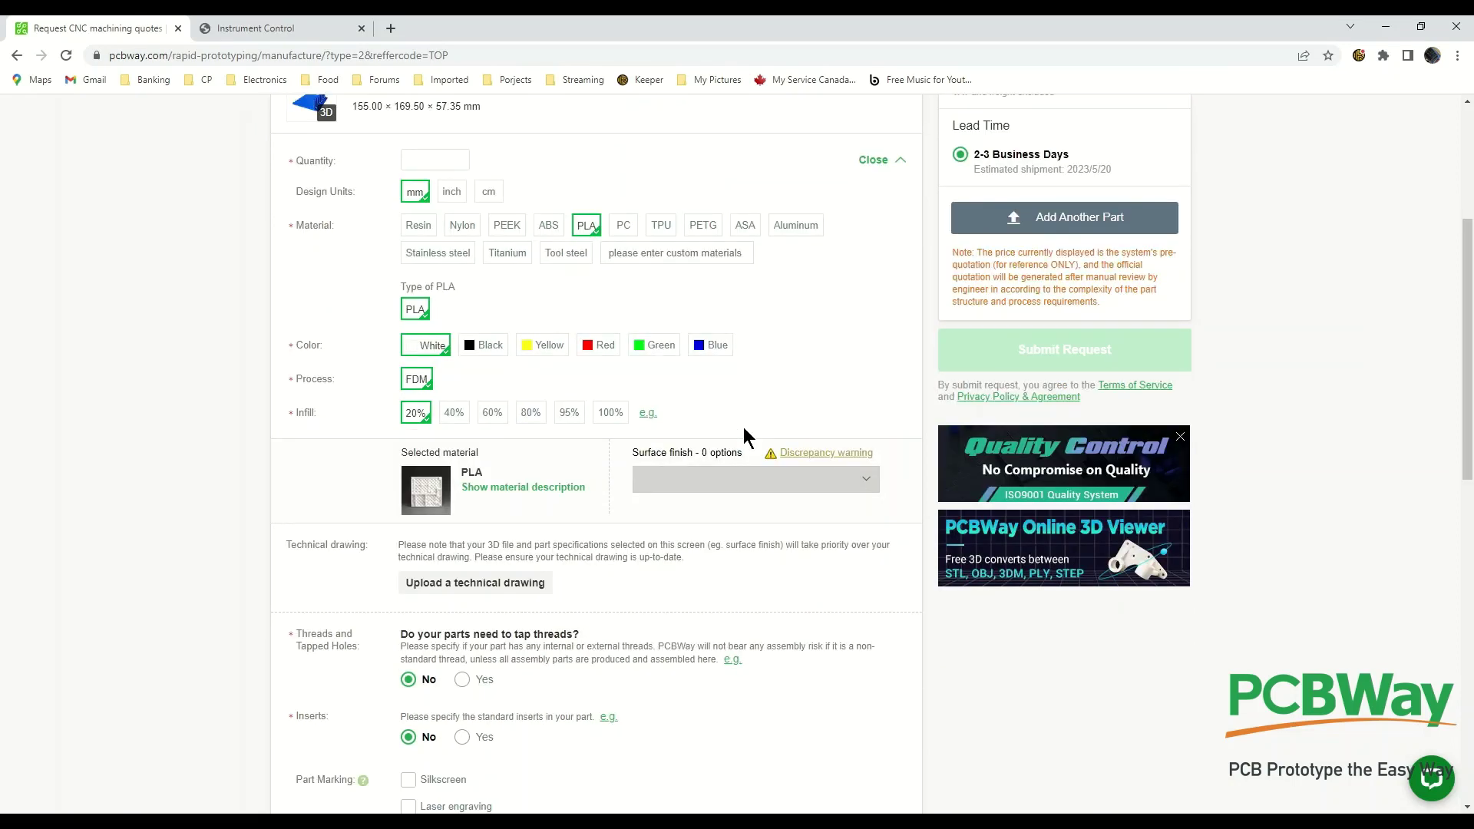
scroll(499, 469, down, 1)
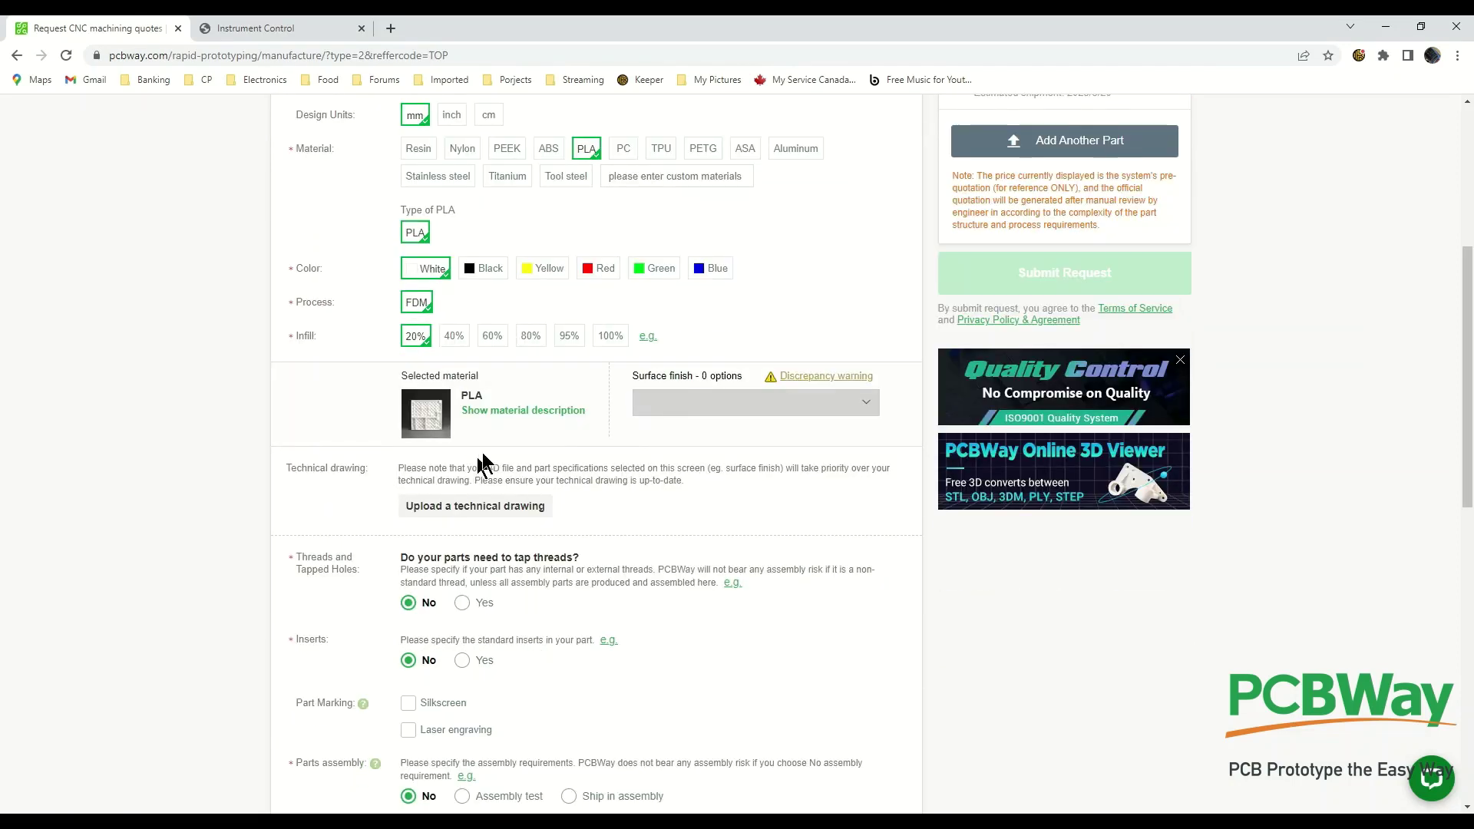
Read the PLA material description, then close it to reveal threads, inserts and assembly options.
click(505, 415)
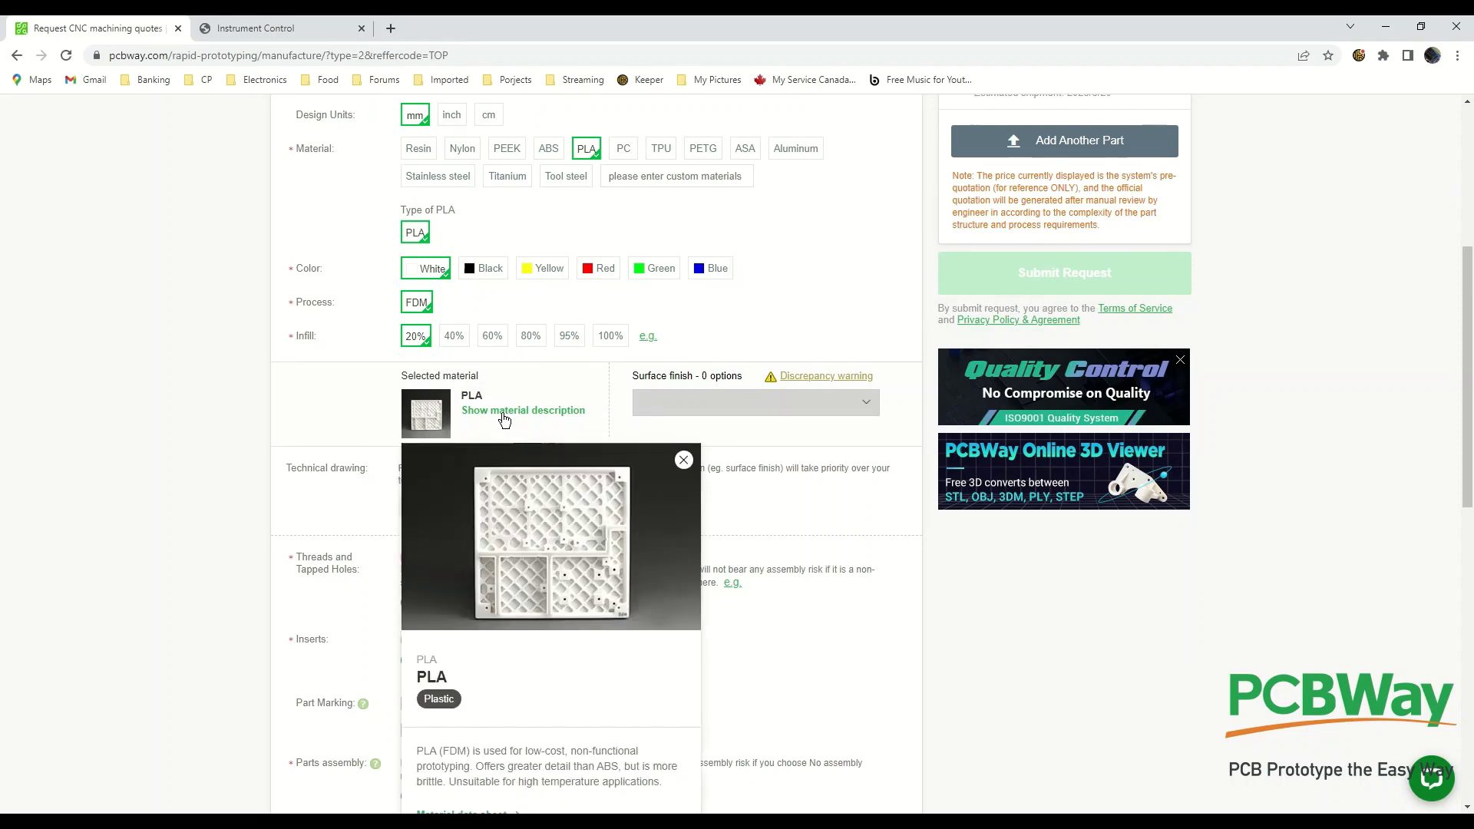
scroll(514, 511, down, 3)
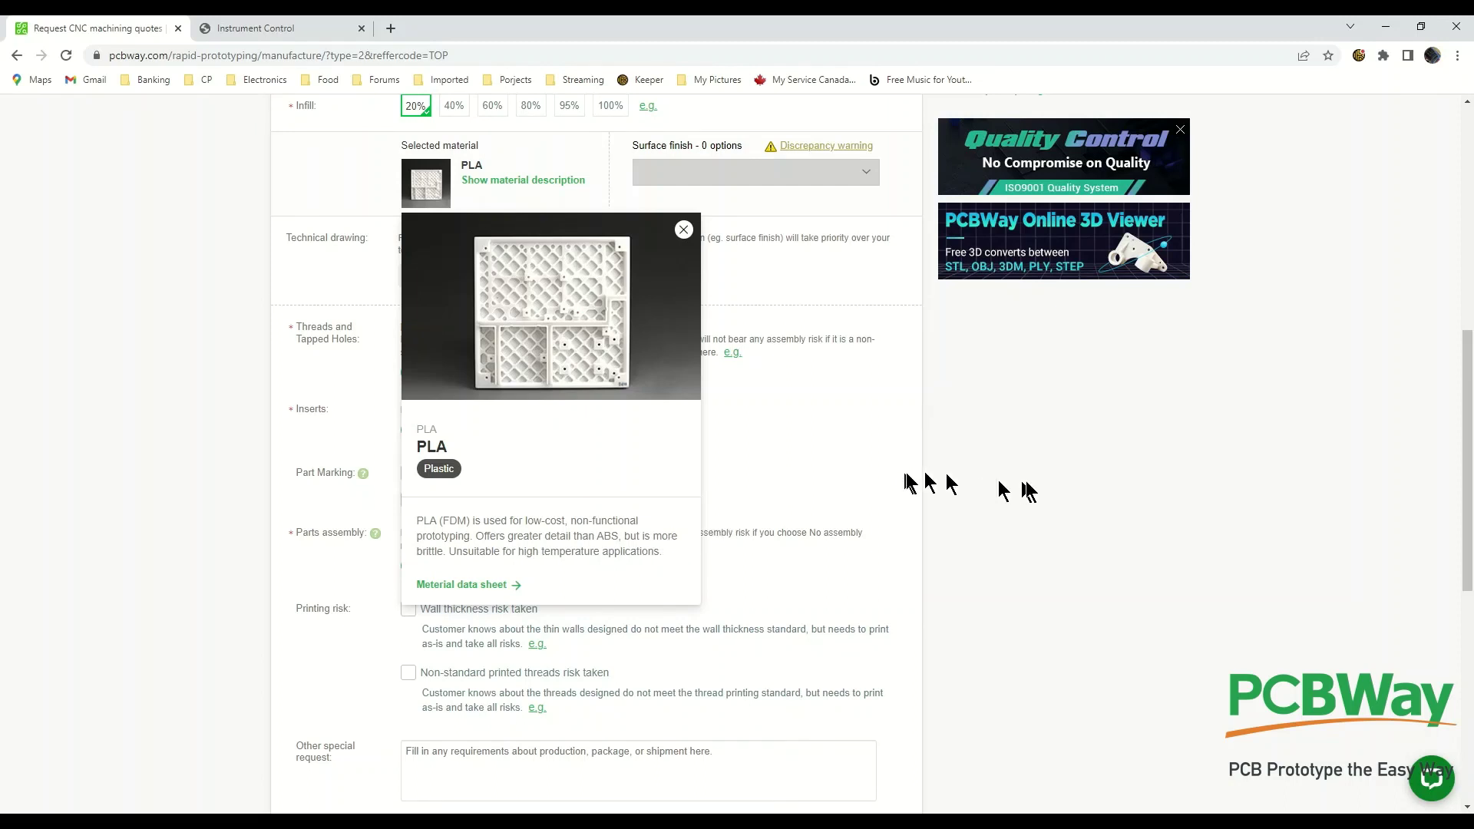
click(1050, 493)
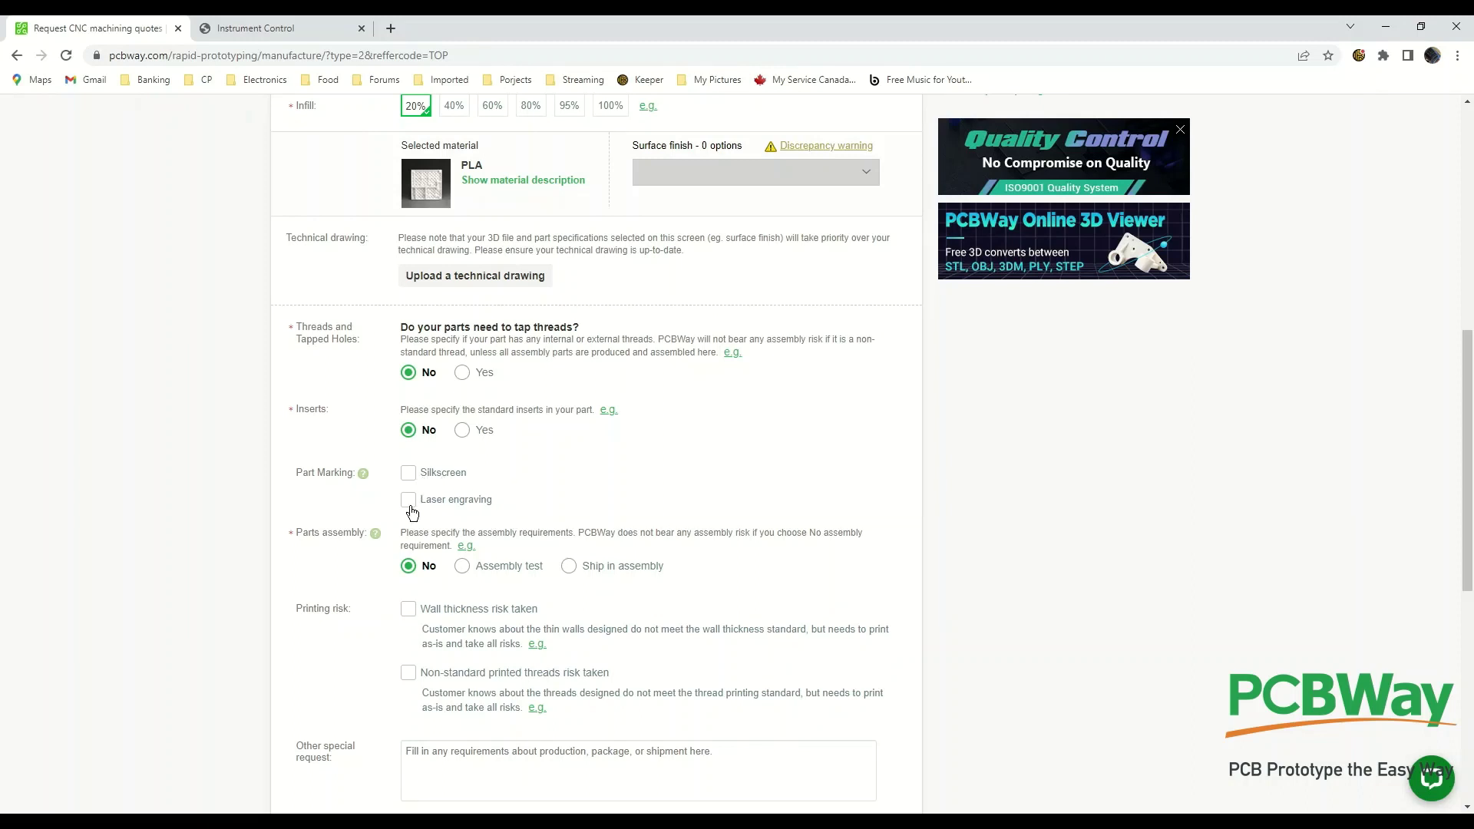
Tick 'Wall thickness risk taken' and 'Non-standard printed threads risk taken' under Printing risk.
scroll(620, 598, down, 1)
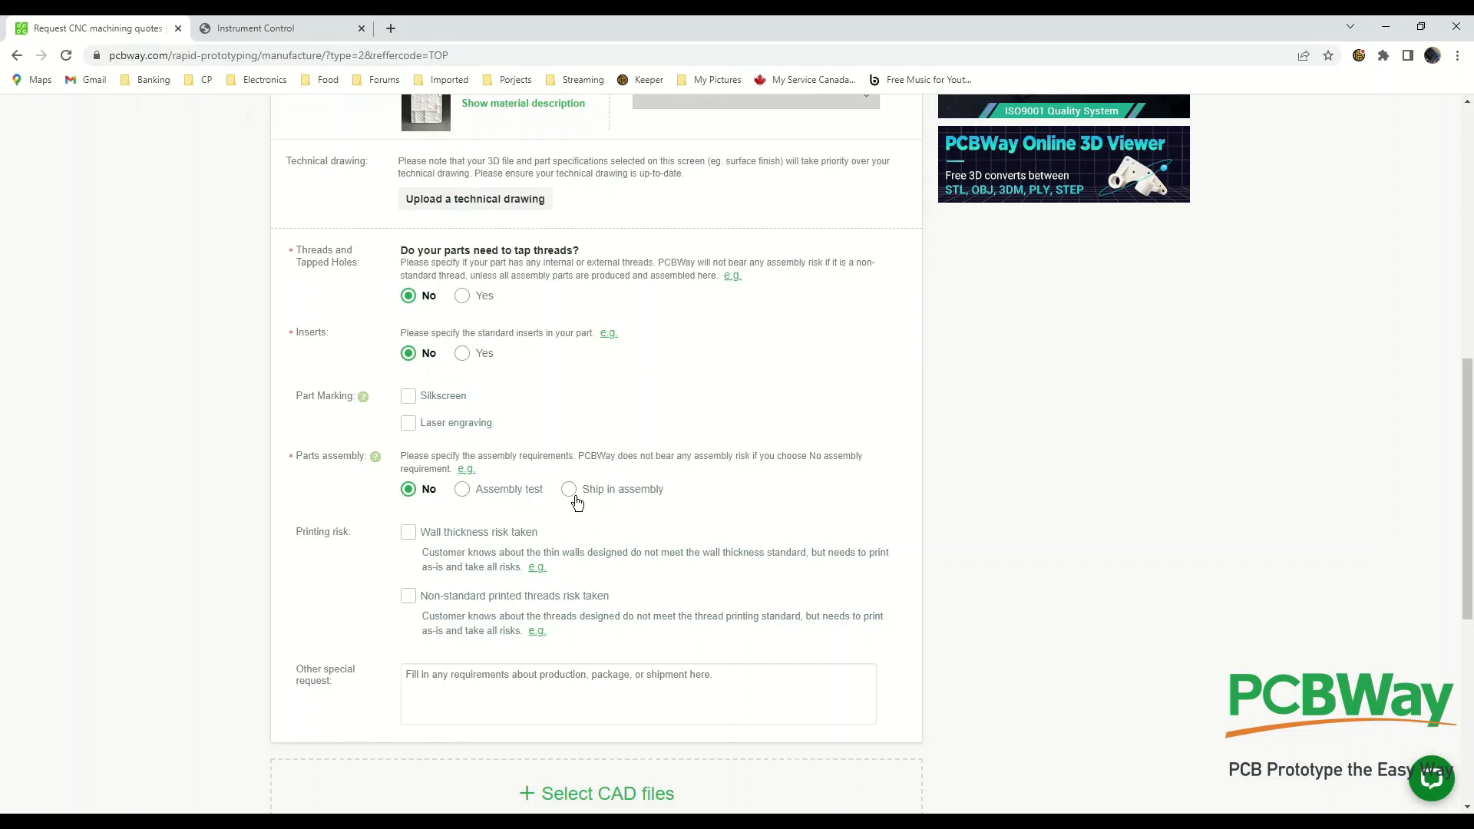
scroll(470, 569, down, 1)
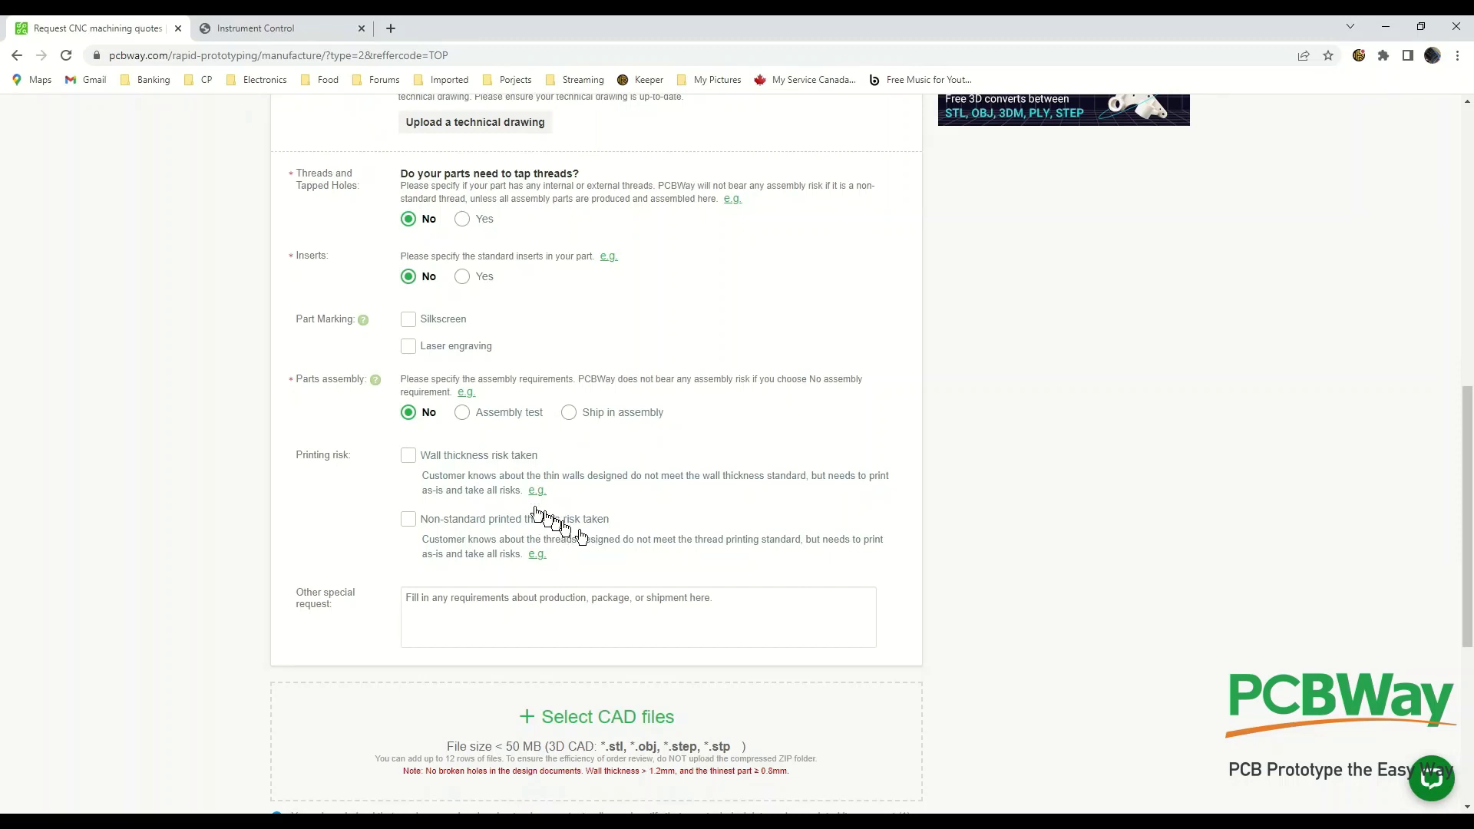
click(408, 460)
click(408, 520)
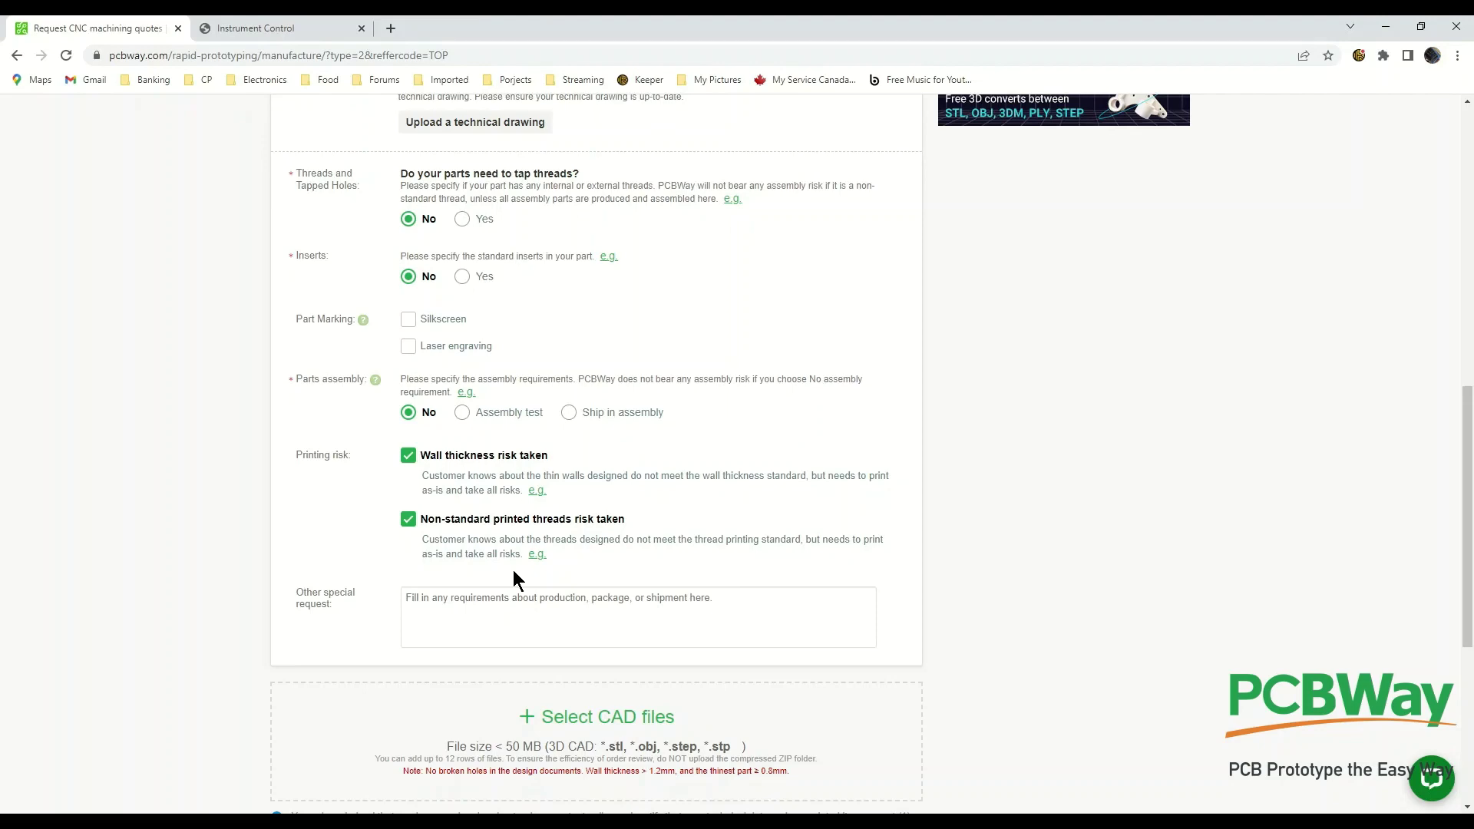
scroll(513, 570, up, 9)
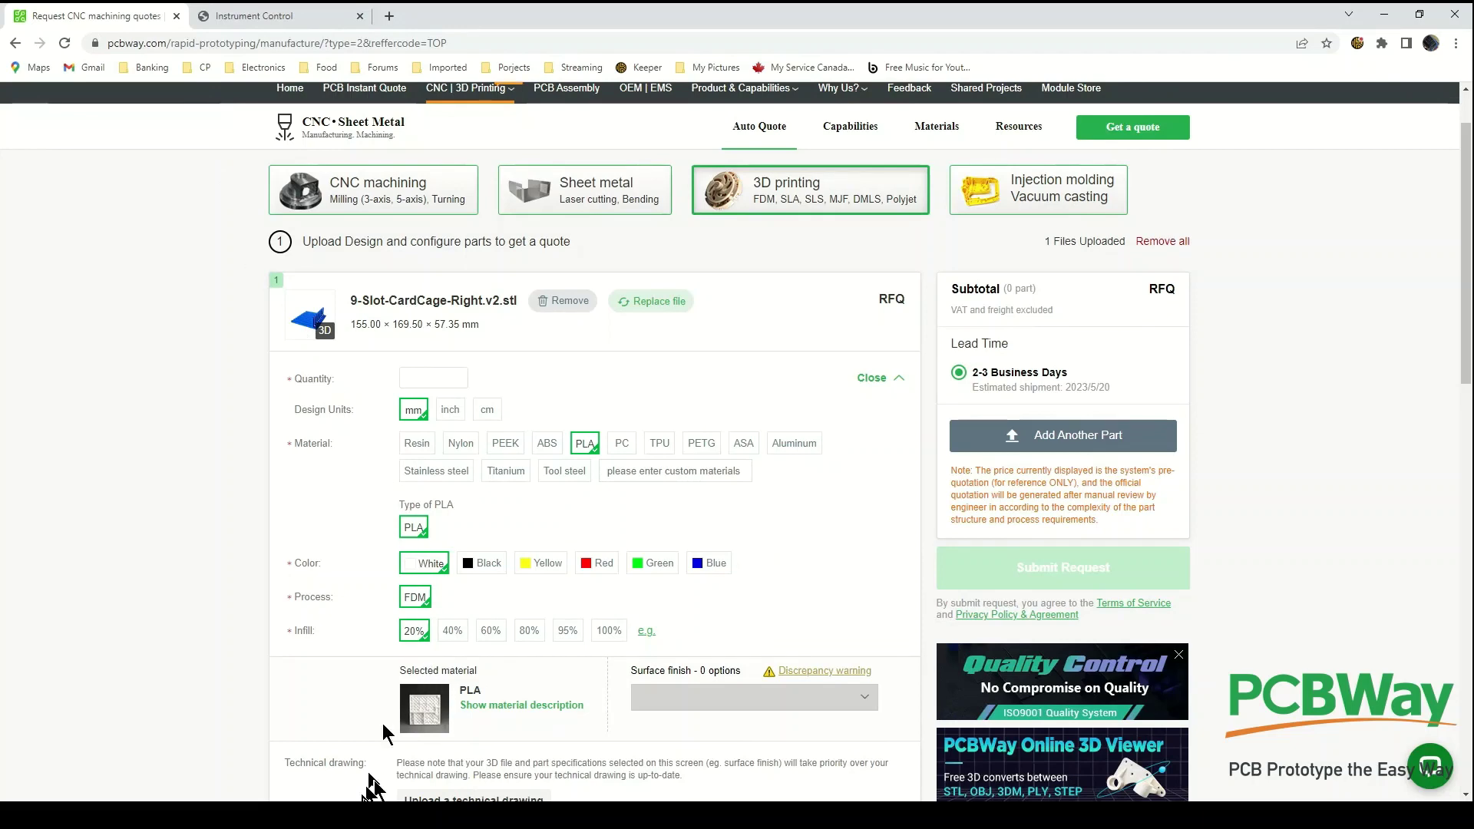
mouse_move(356, 813)
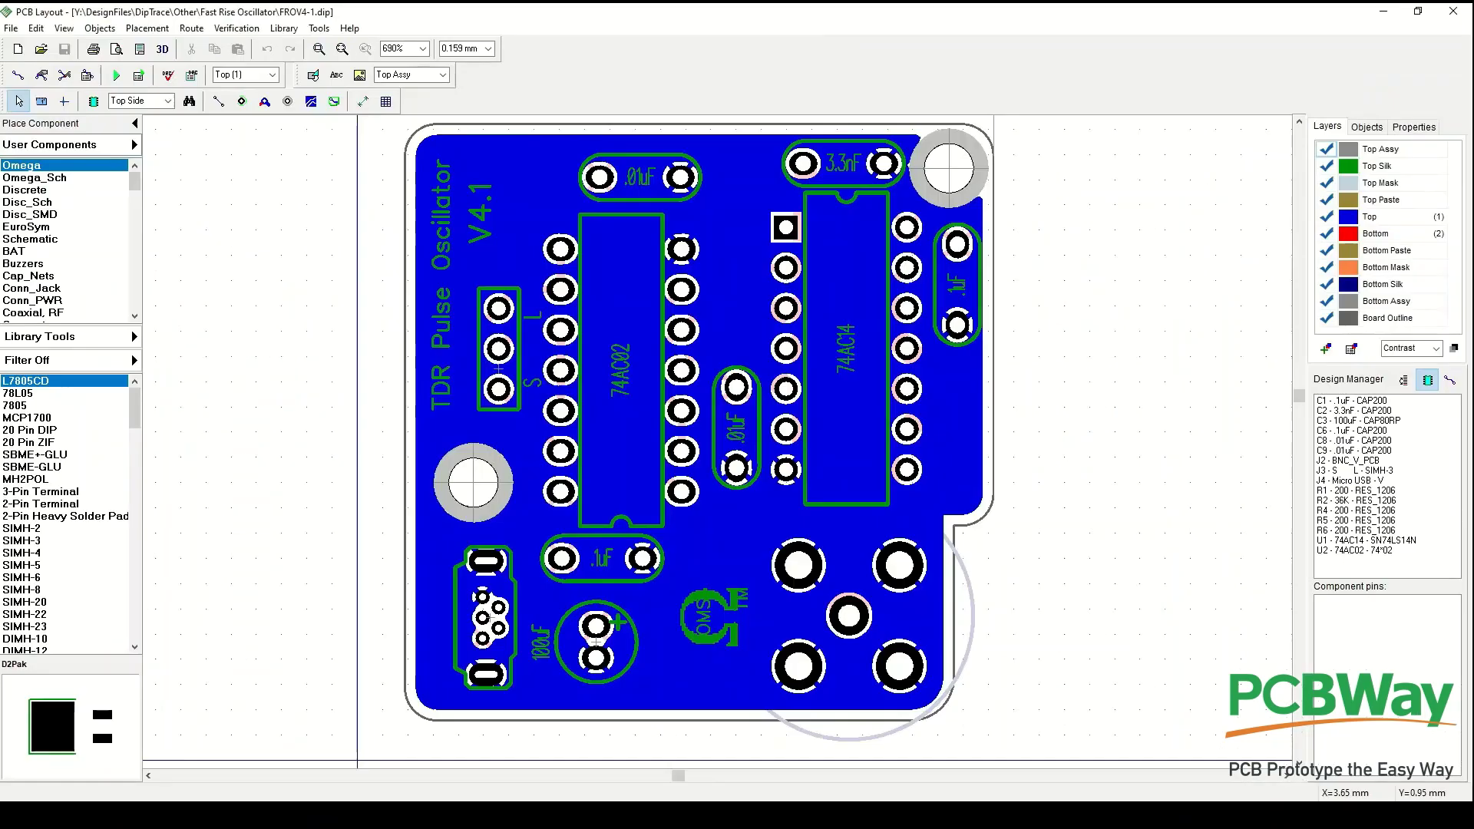
Collapse the Place Component panel so the FROV4-1 board fills more of the view.
click(135, 123)
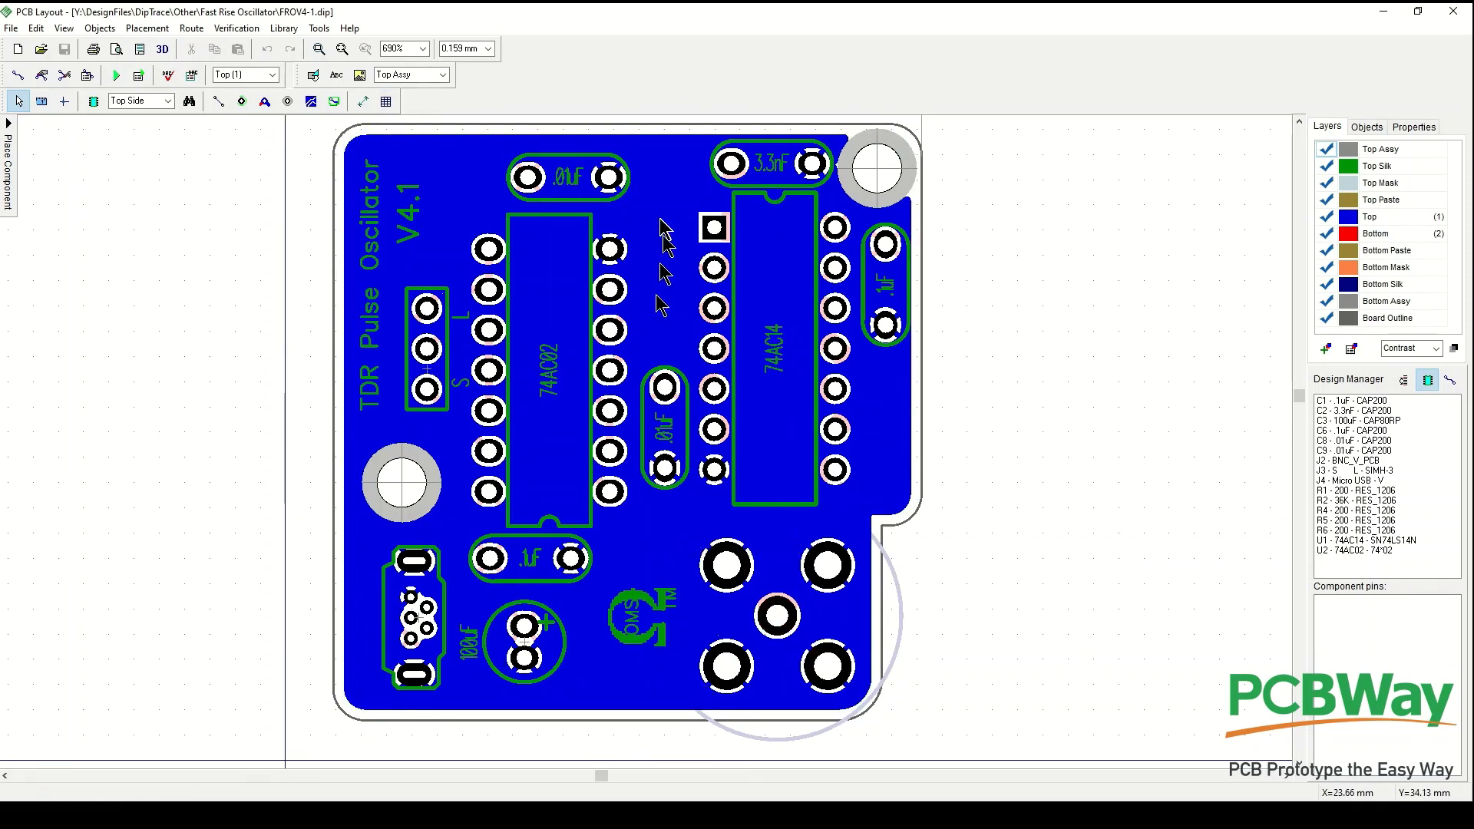
mouse_move(725, 681)
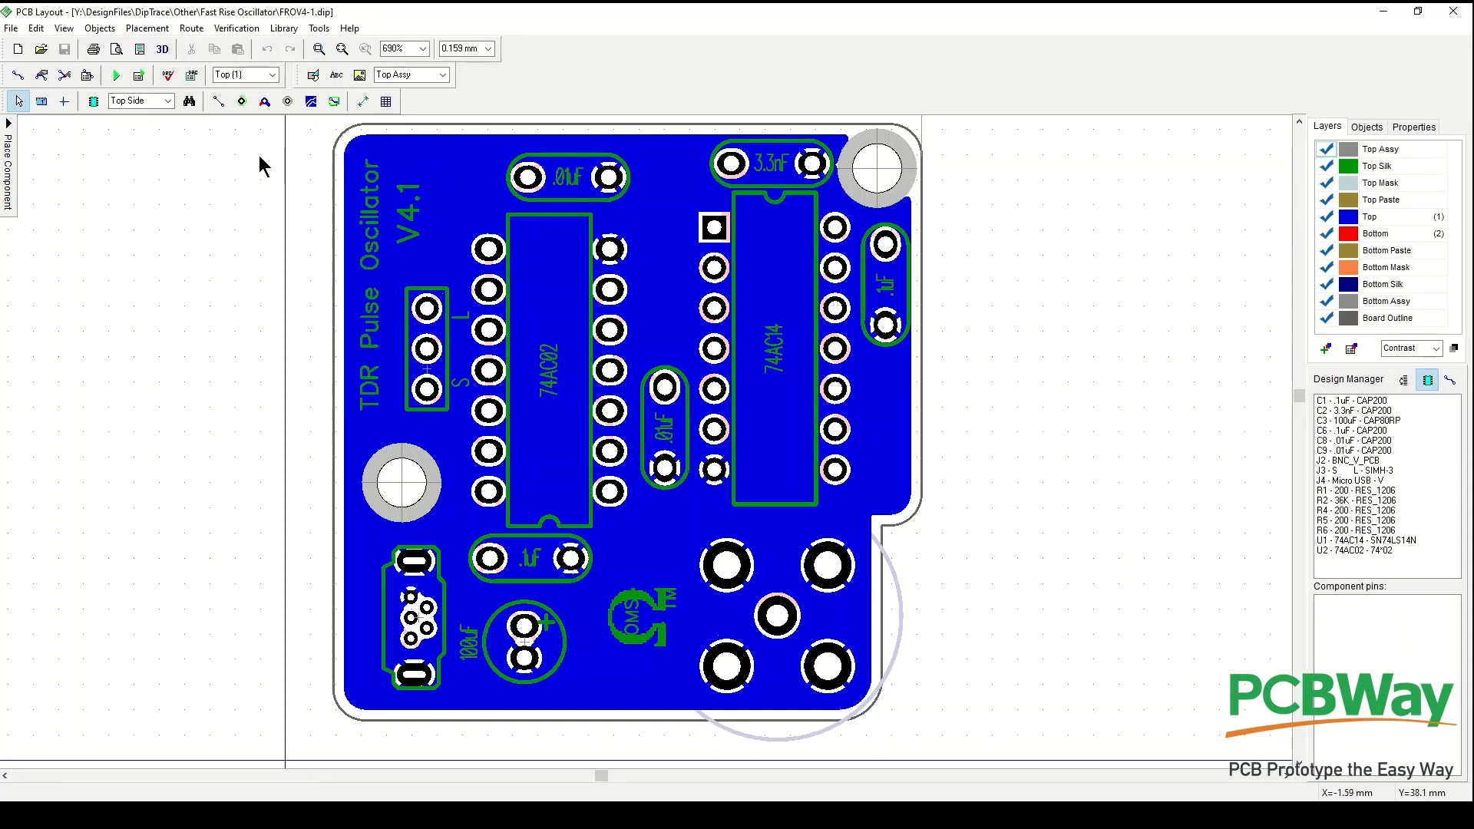
Show the Bottom (2) copper layer's traces and ground pour, then return to Top (1).
click(267, 76)
click(233, 99)
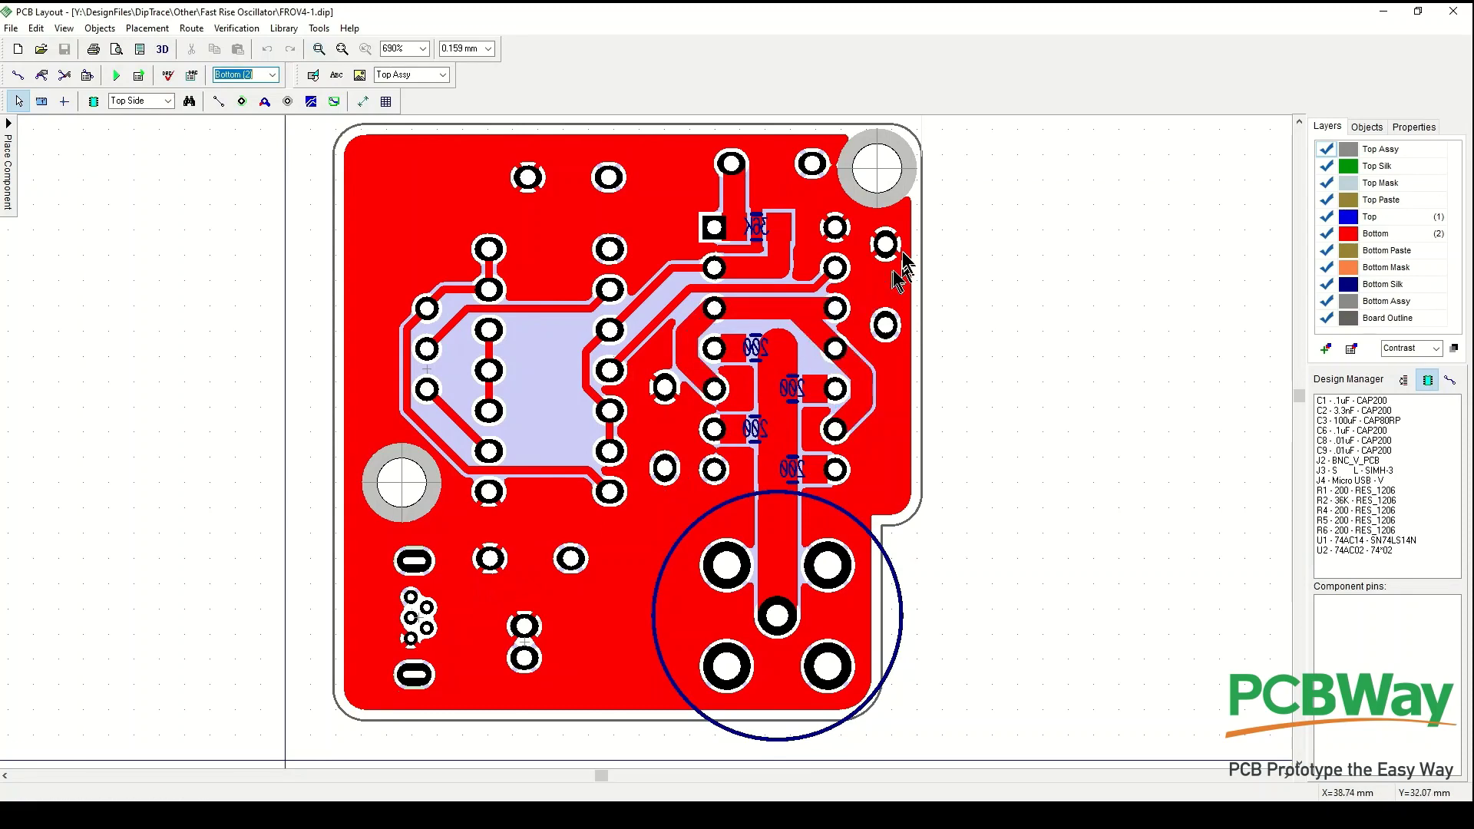
click(274, 76)
click(228, 89)
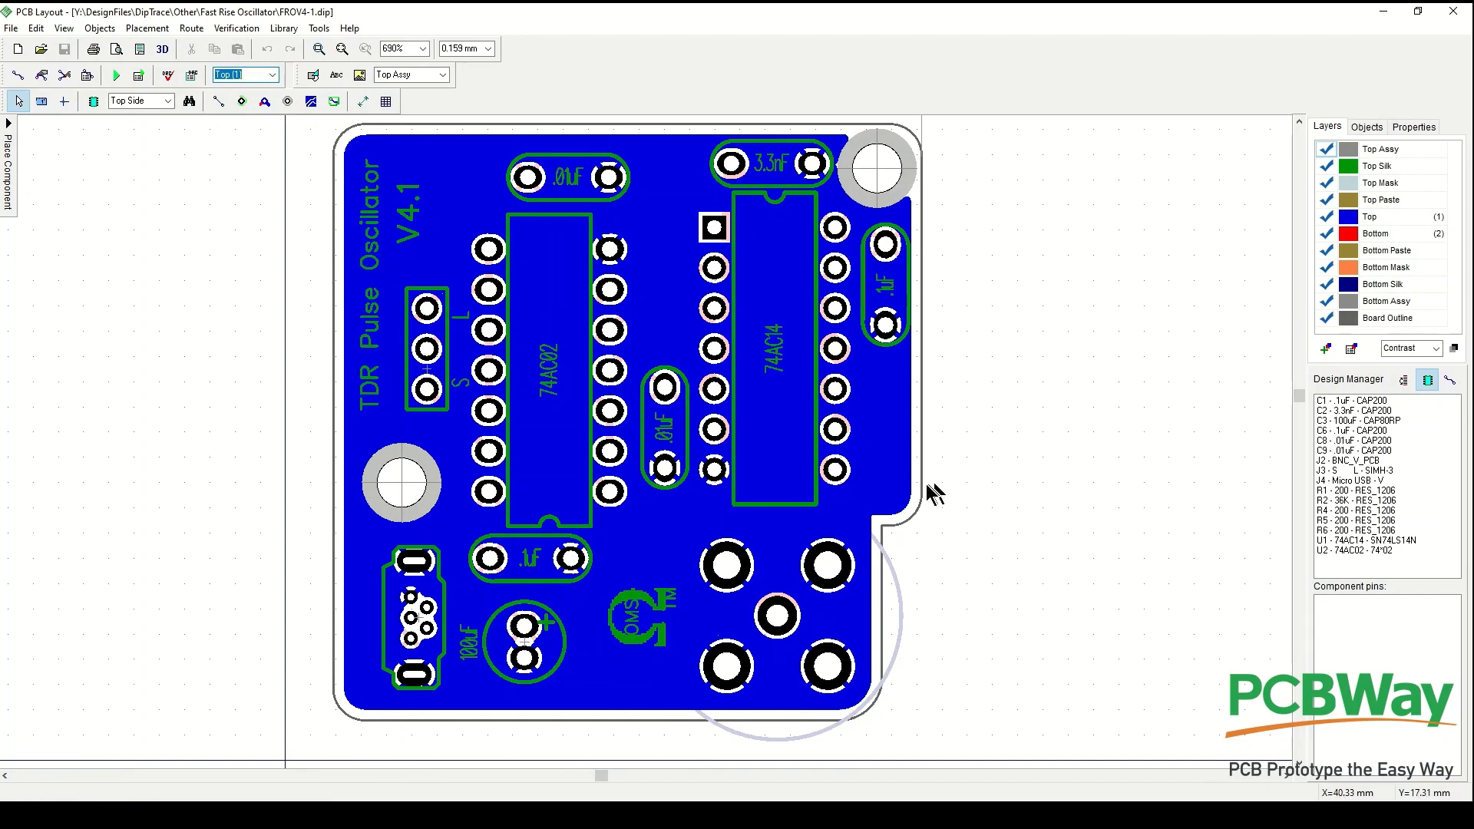
Flip the FROV4-1 board view to the bottom copper layer with its ground pour and routed traces.
key(KP_Multiply)
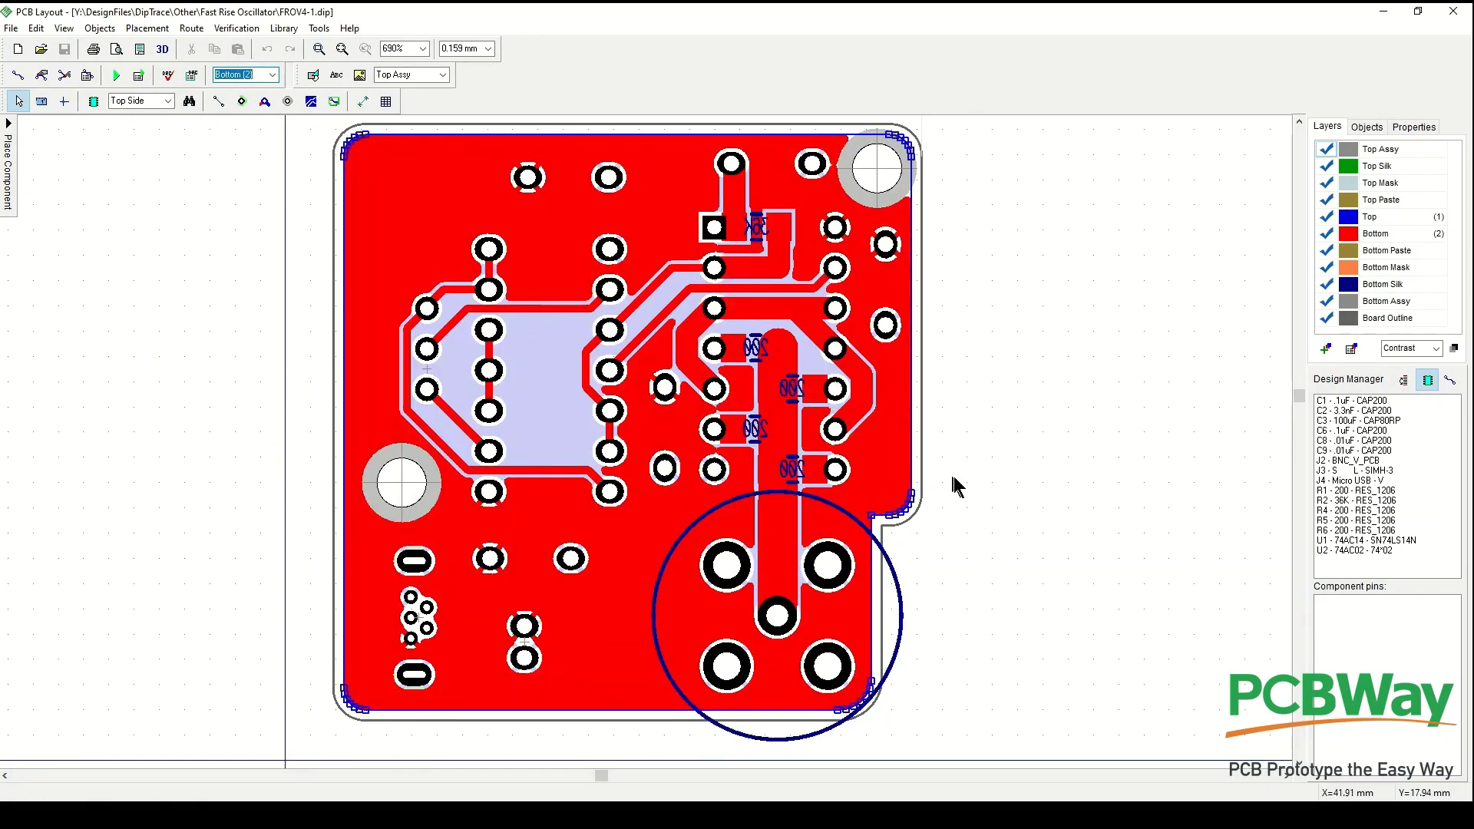